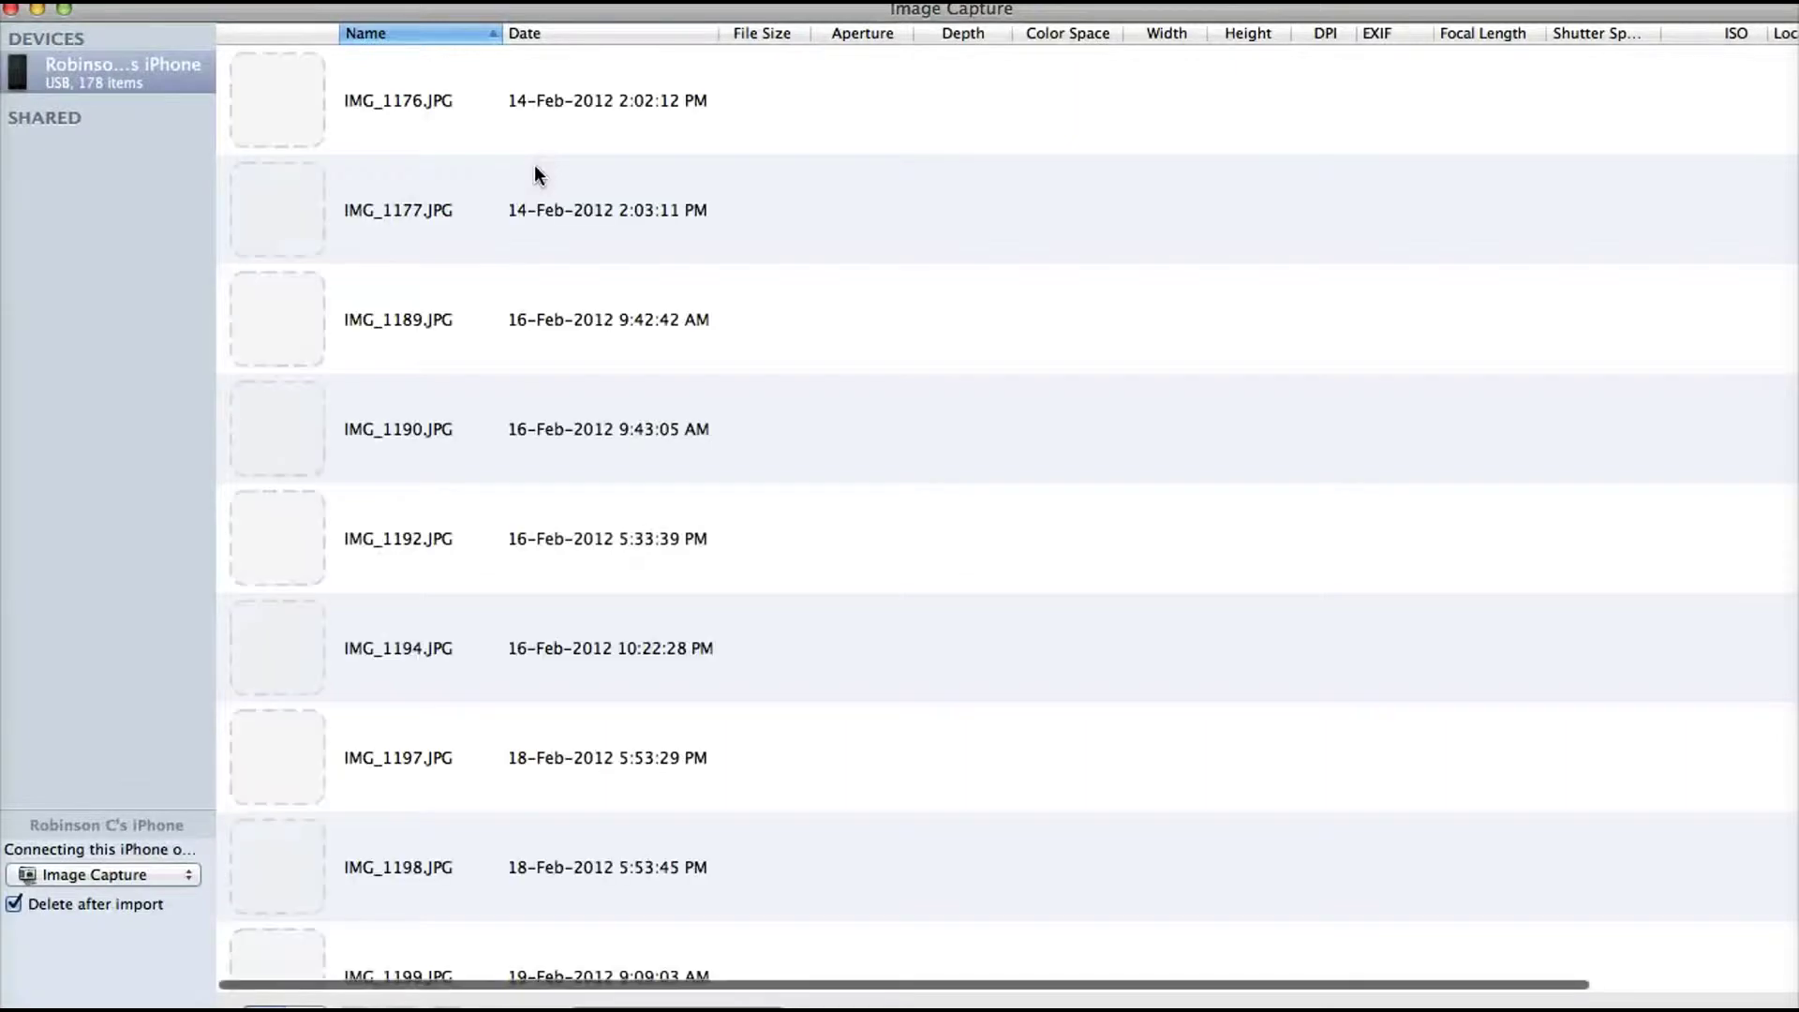
- Close Image Capture and mount the iPhone's storage as a disk in SyncMate Expert, with automatic mounting enabled
left_click(17, 8)
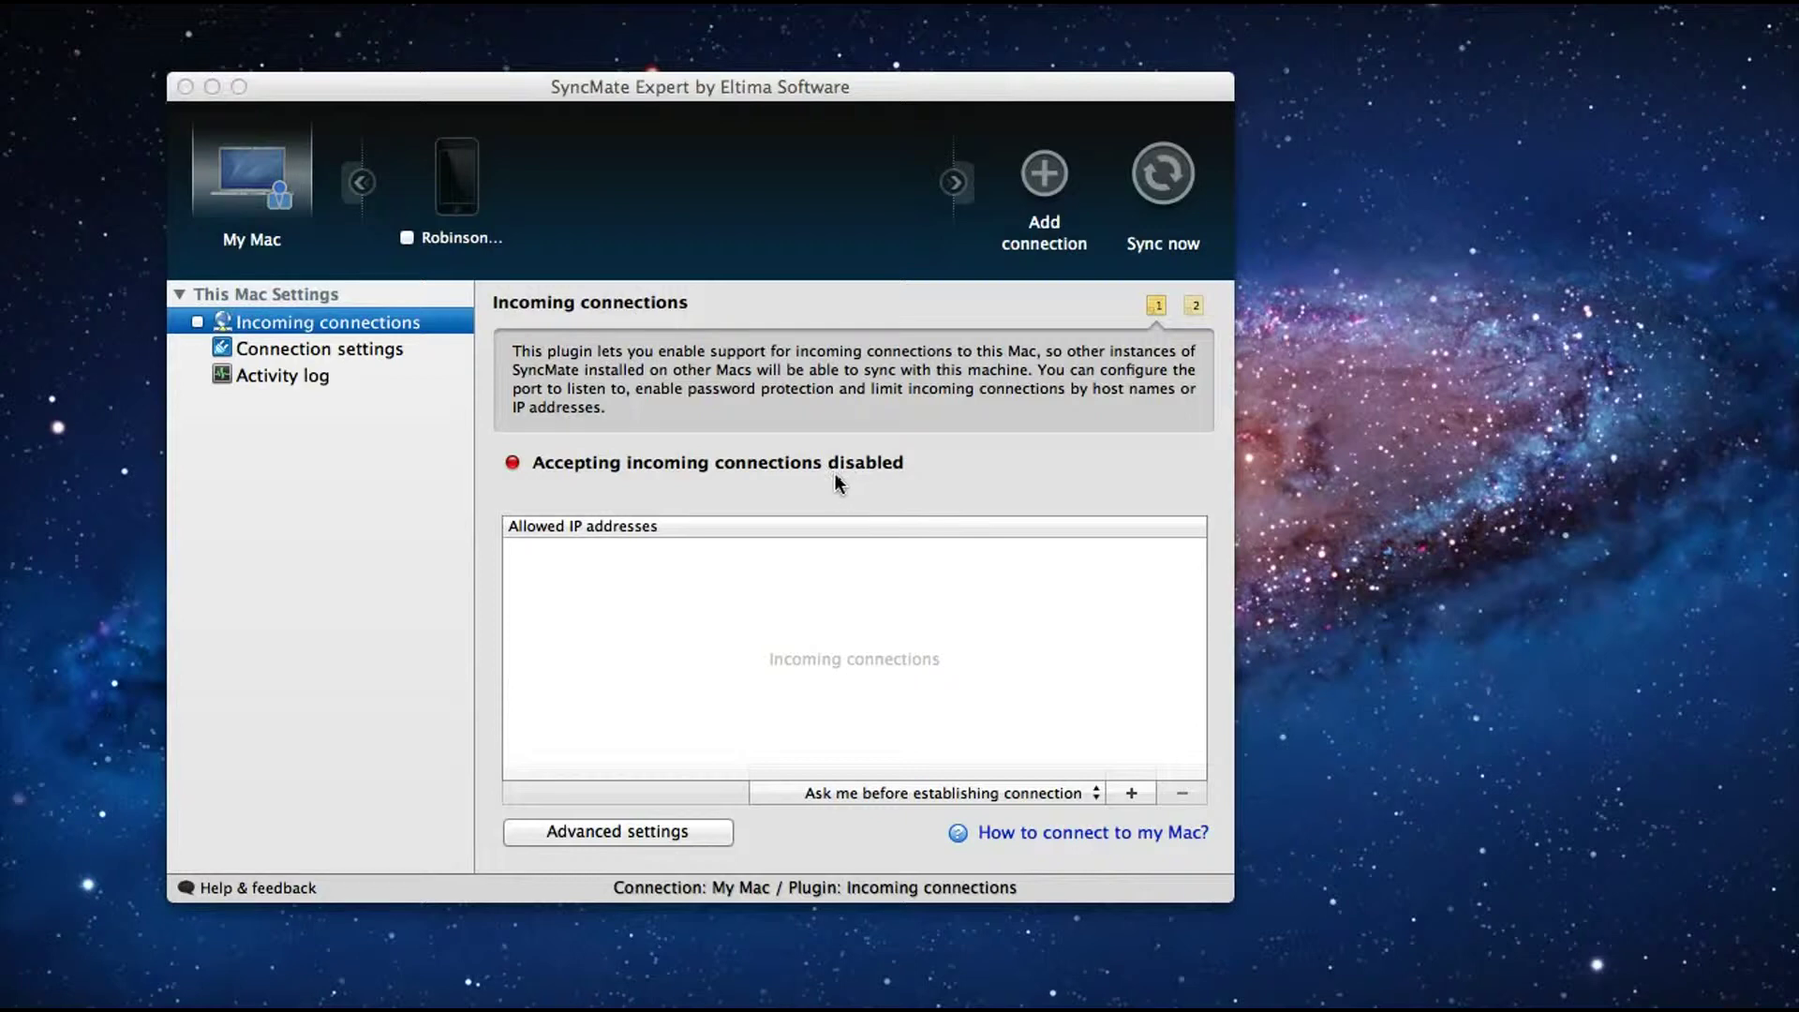
left_click(762, 403)
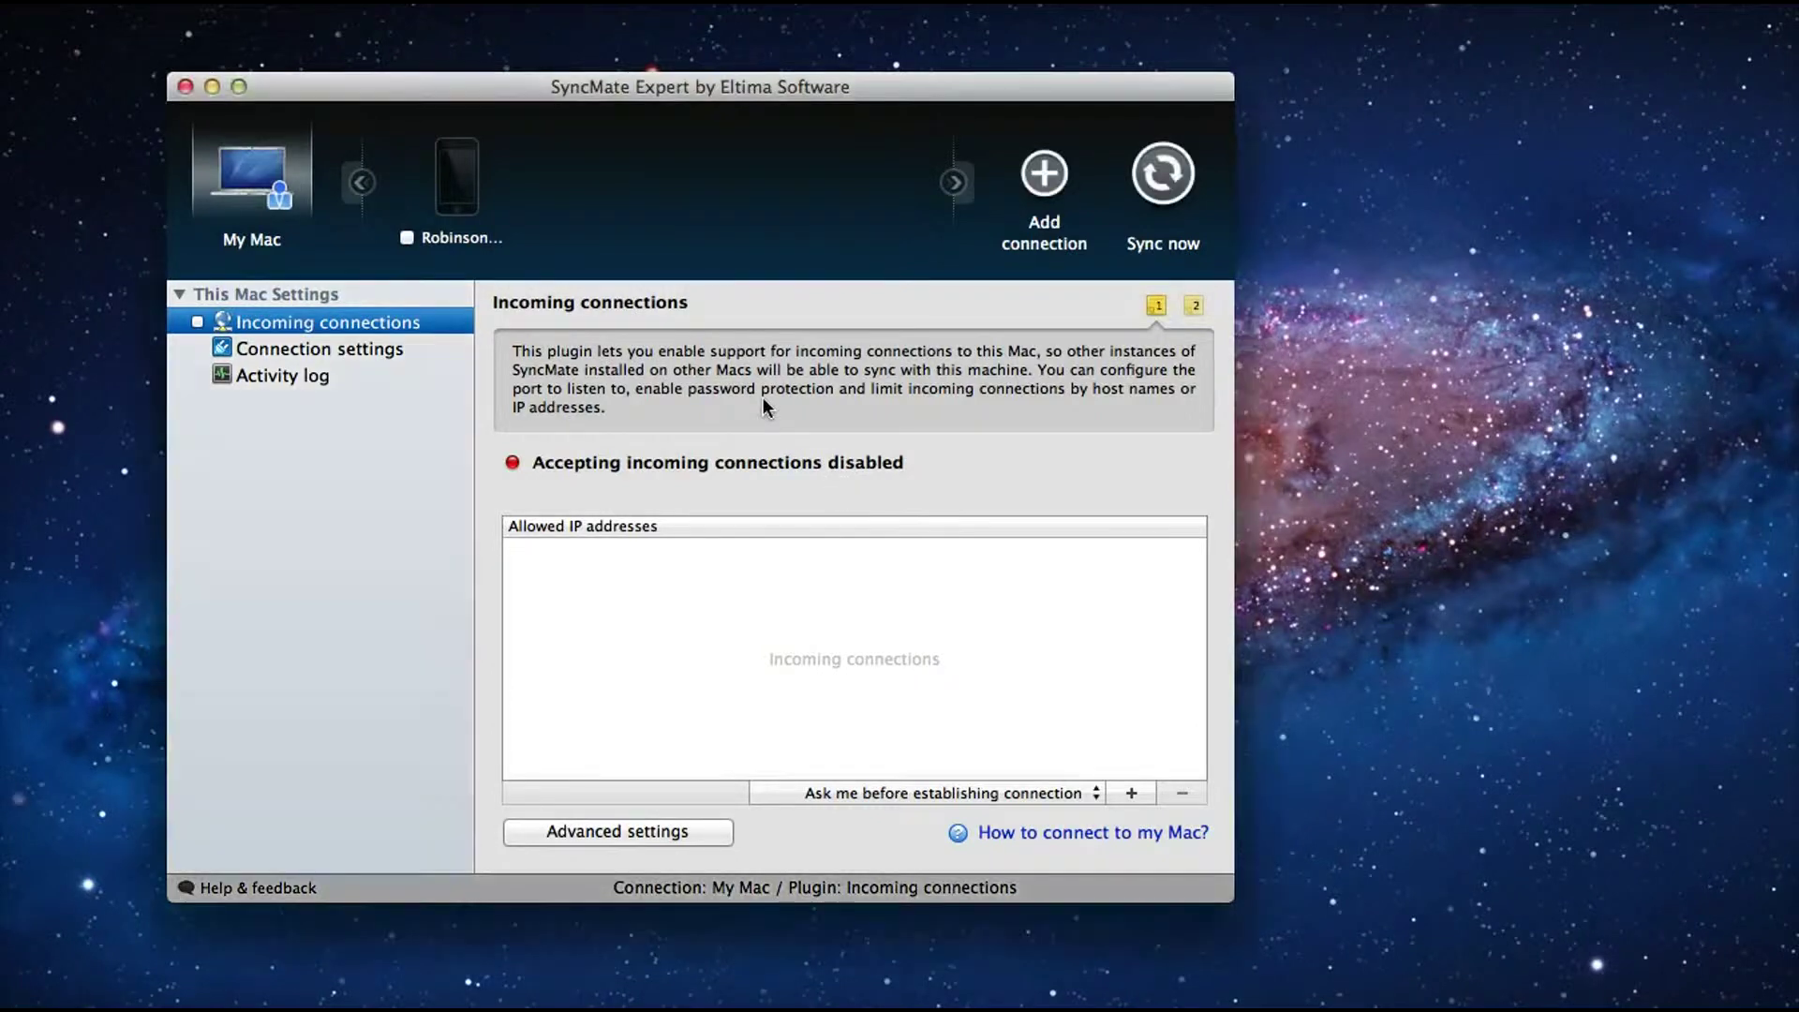
left_click(468, 169)
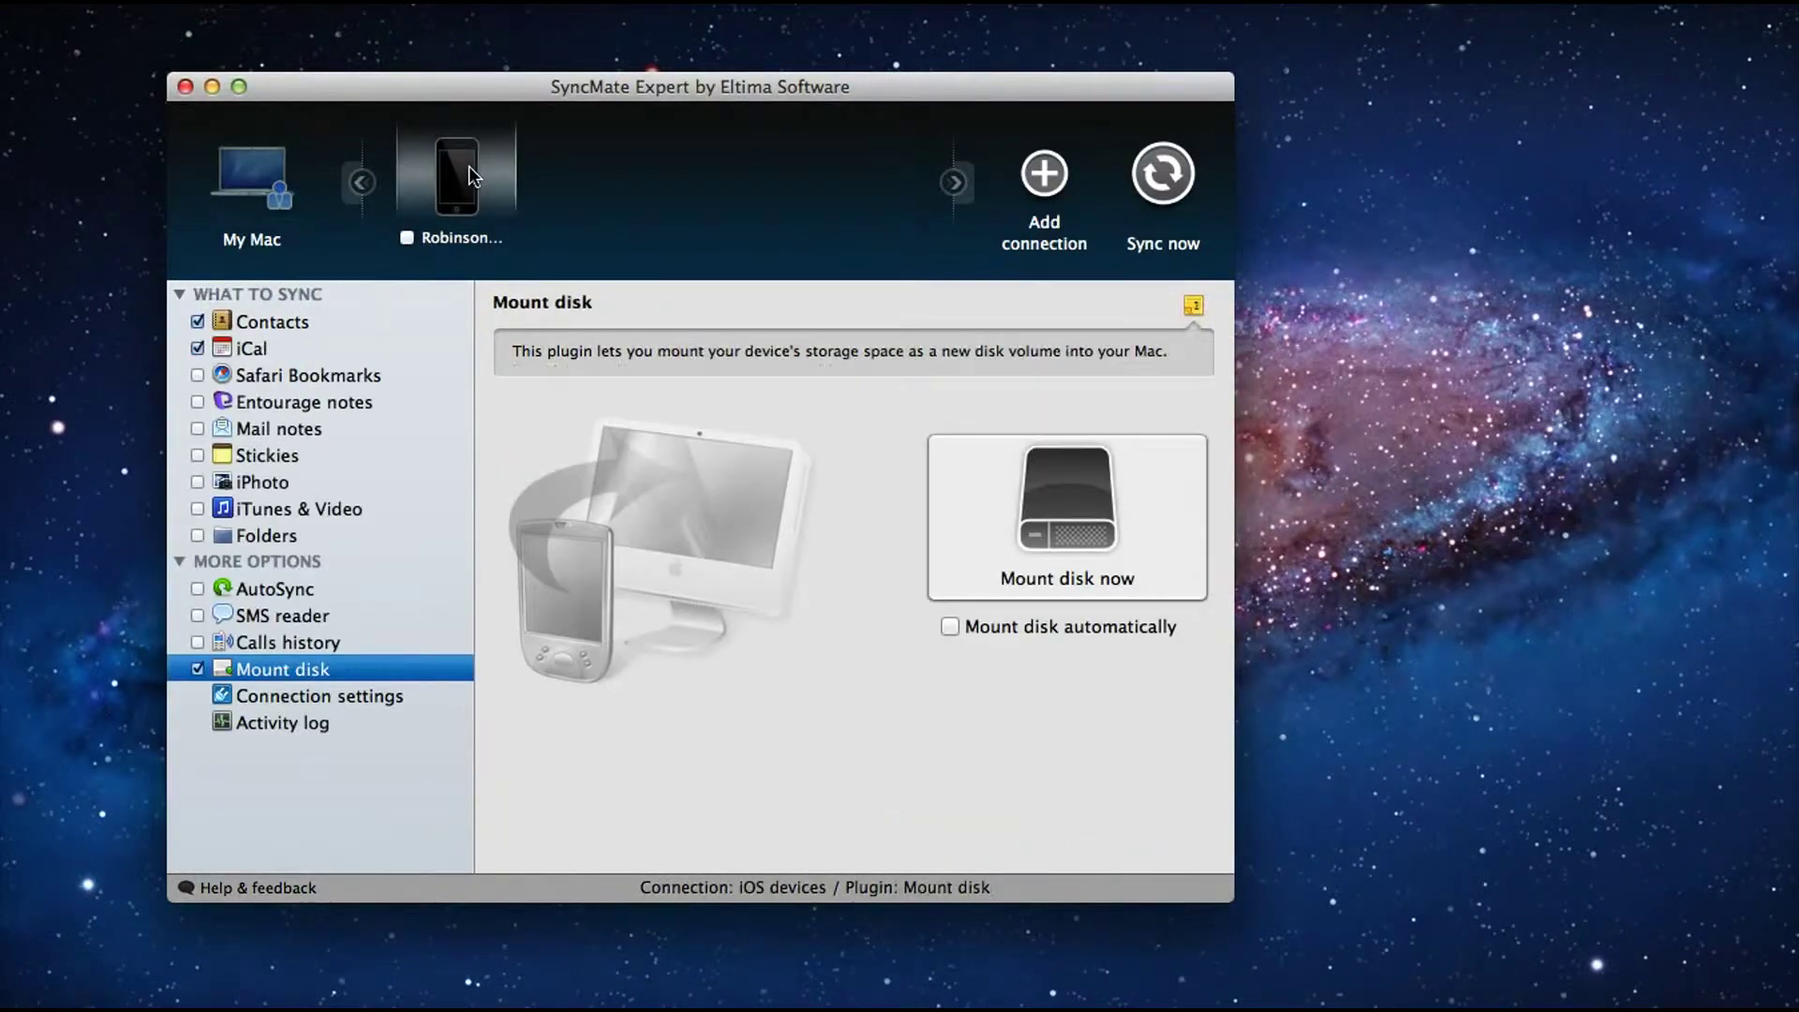
left_click(949, 626)
left_click(1105, 464)
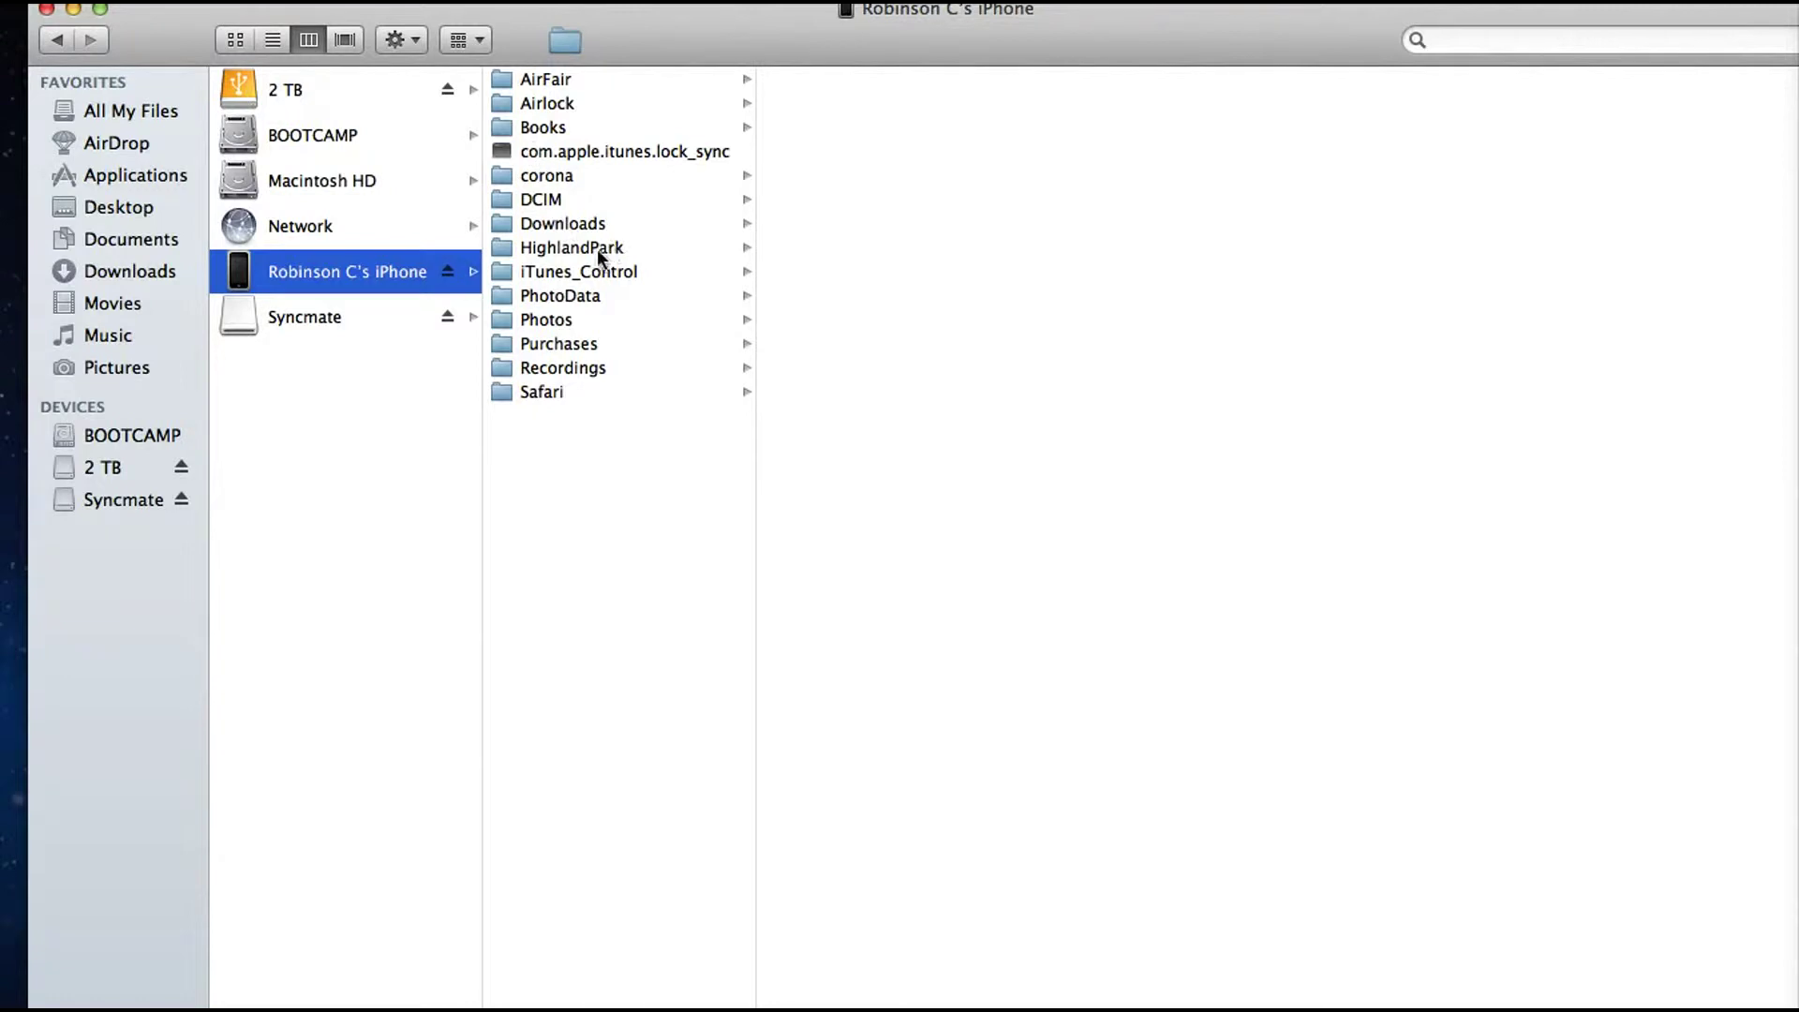
- Look inside the DCIM folder on the mounted iPhone disk and close the Finder window
left_click(547, 194)
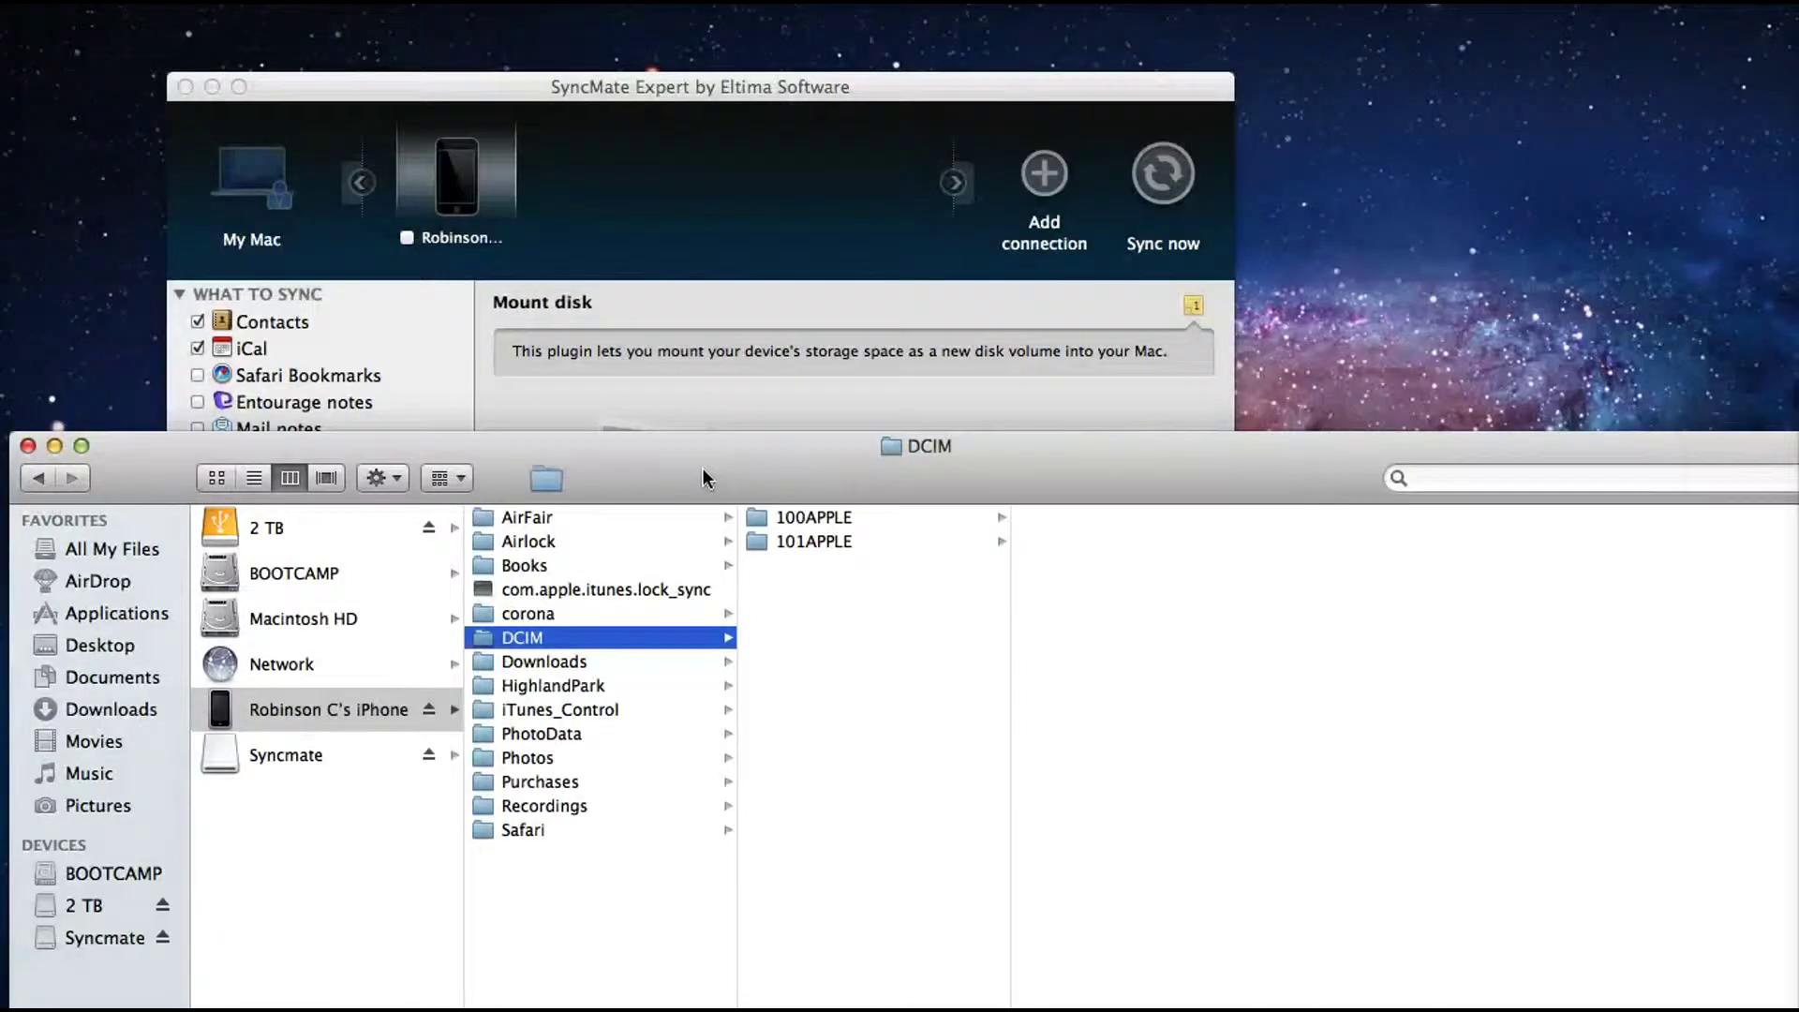
left_click_drag(702, 469, 699, 494)
left_click_drag(808, 491, 879, 43)
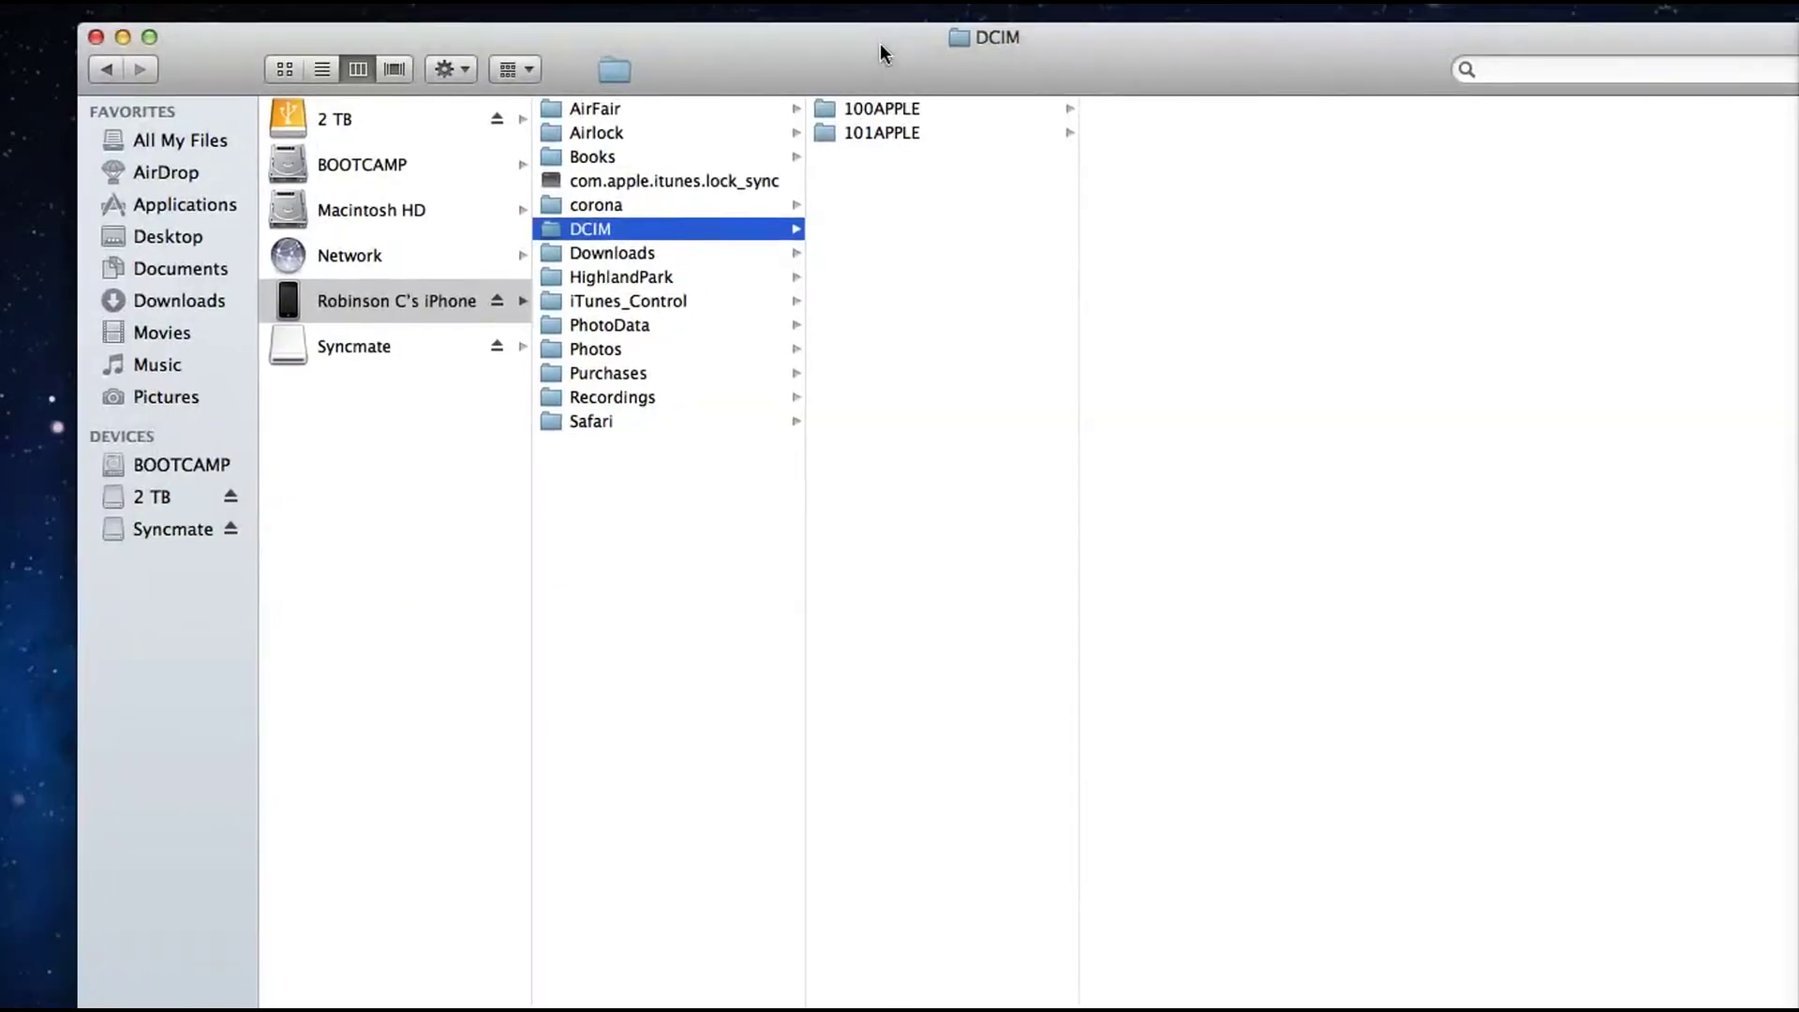
left_click(95, 37)
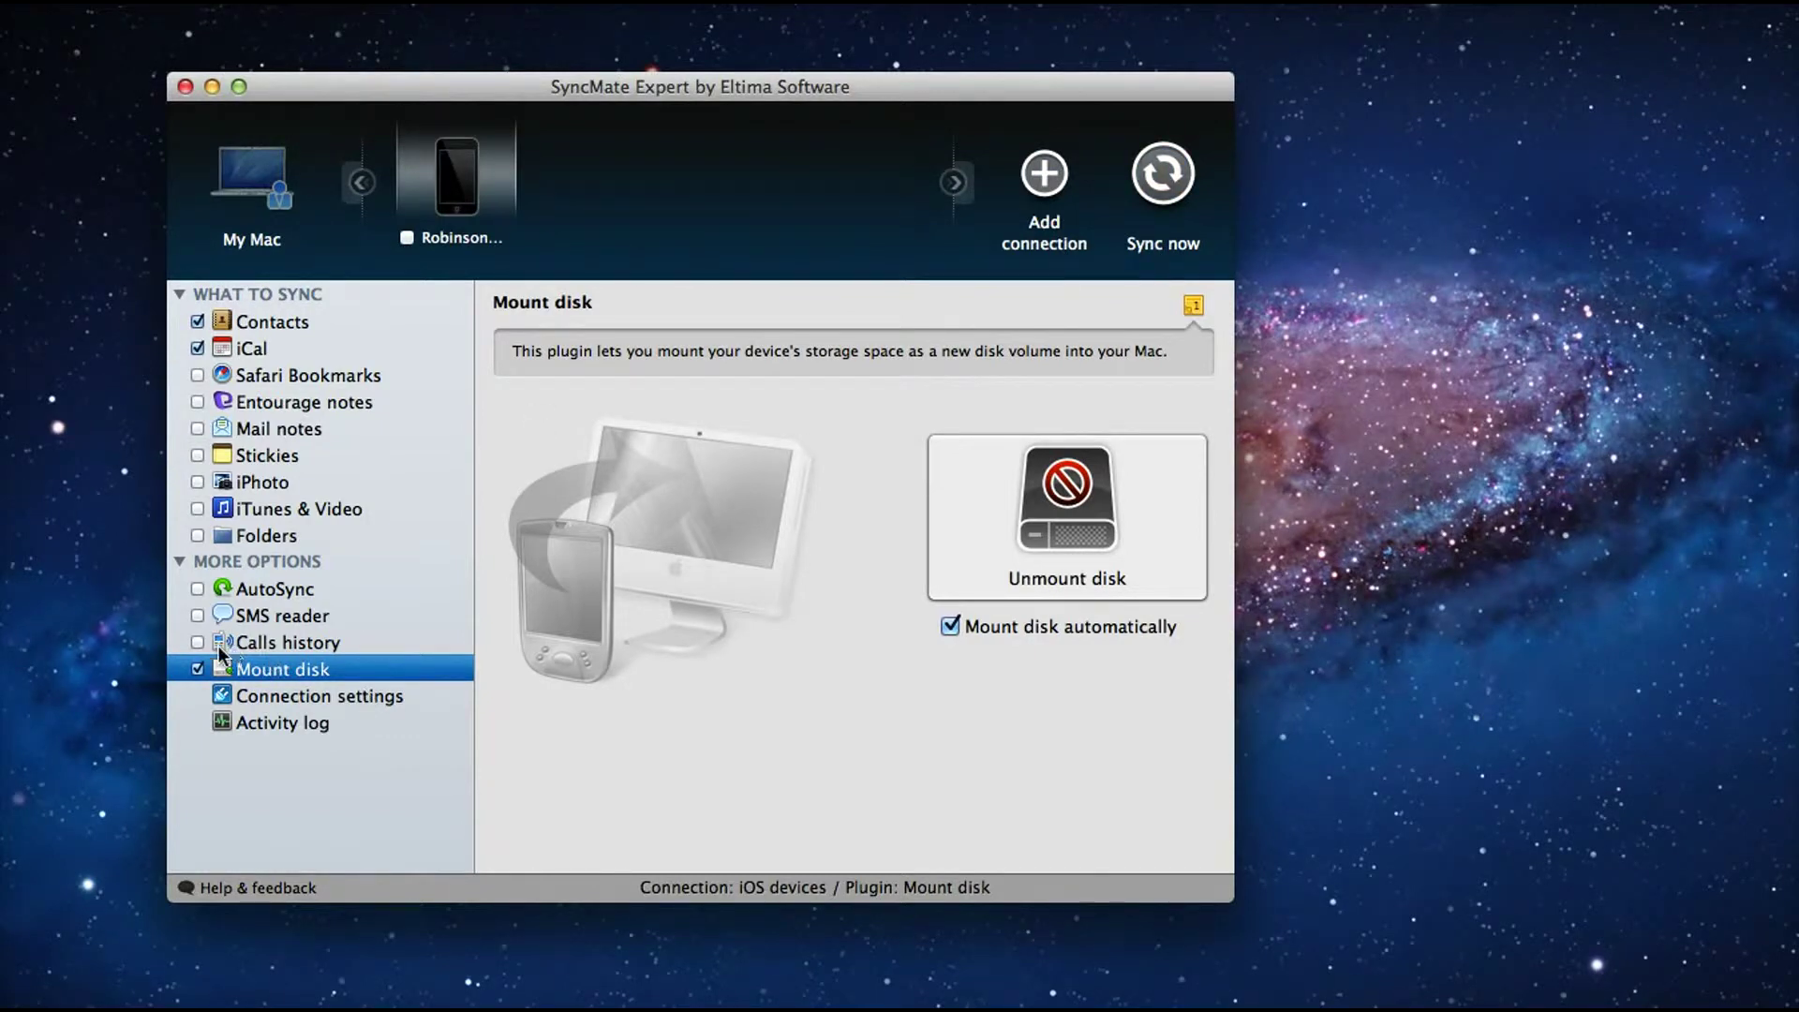
- Open the iPhone's calls history and try to sync the device
left_click(272, 642)
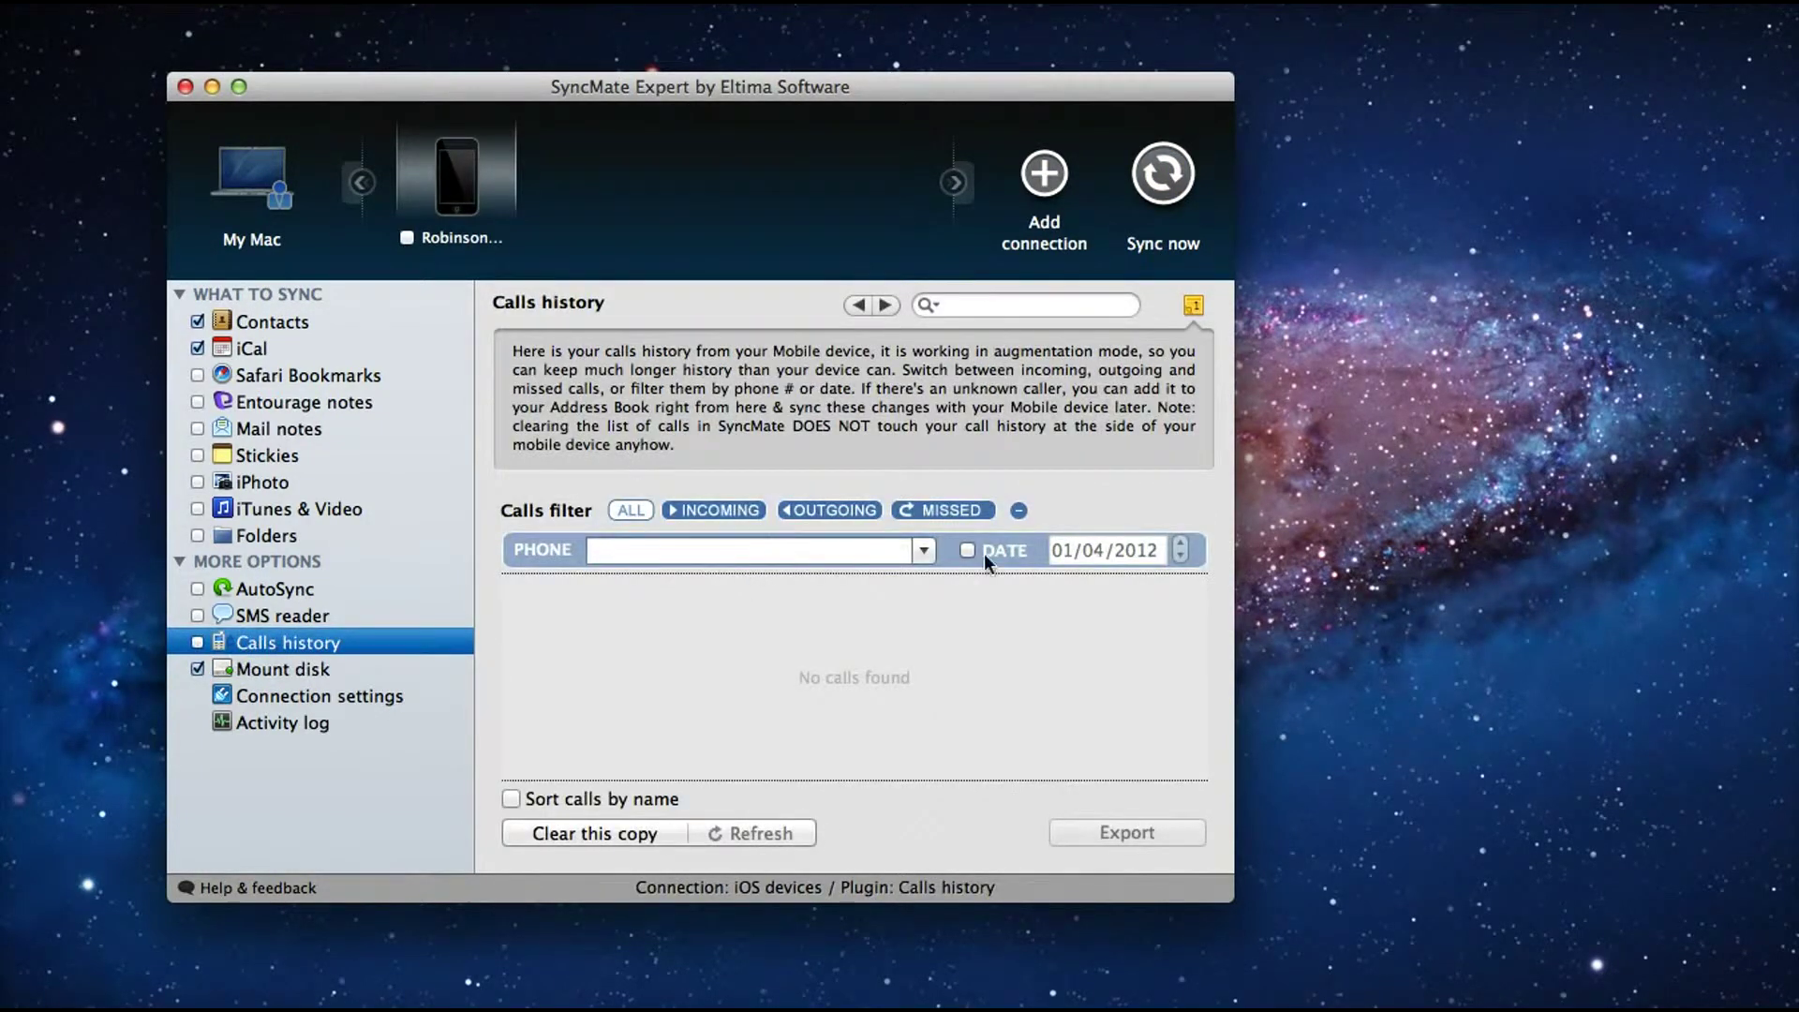
left_click(1162, 178)
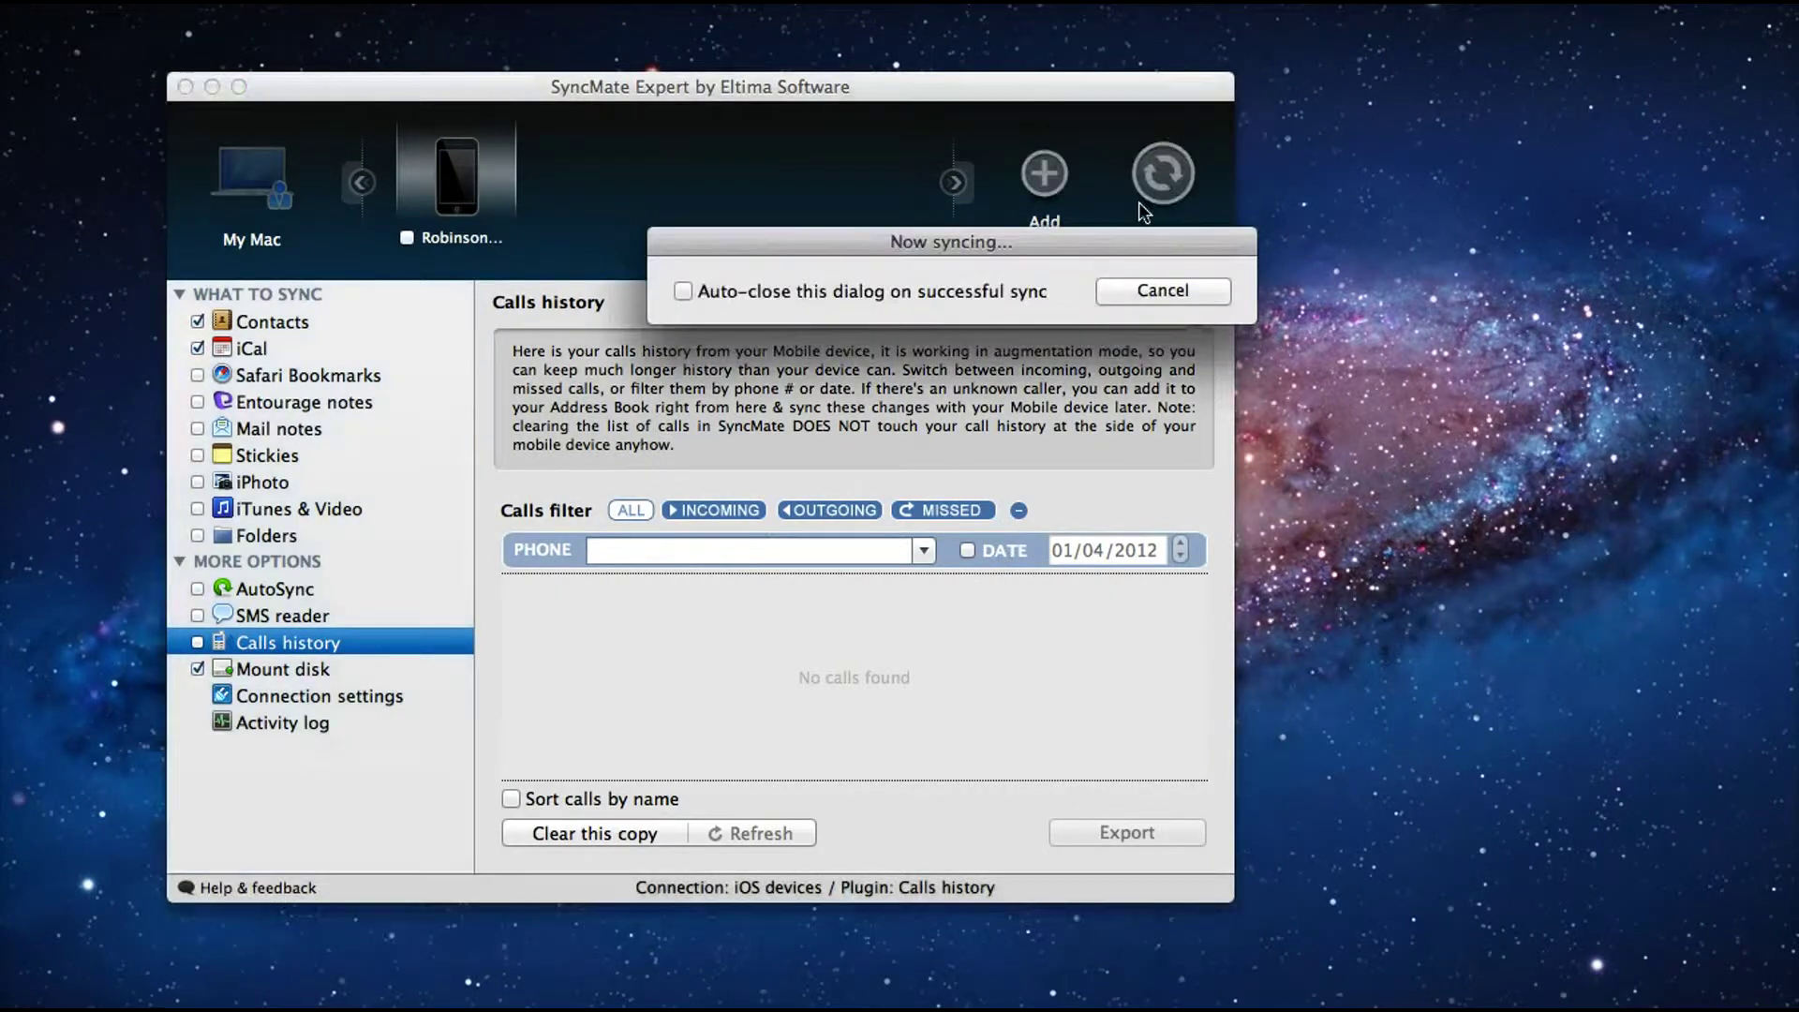
left_click(1145, 286)
- Try the outgoing and incoming call filters, ending with all calls selected and the date filter enabled
left_click(607, 550)
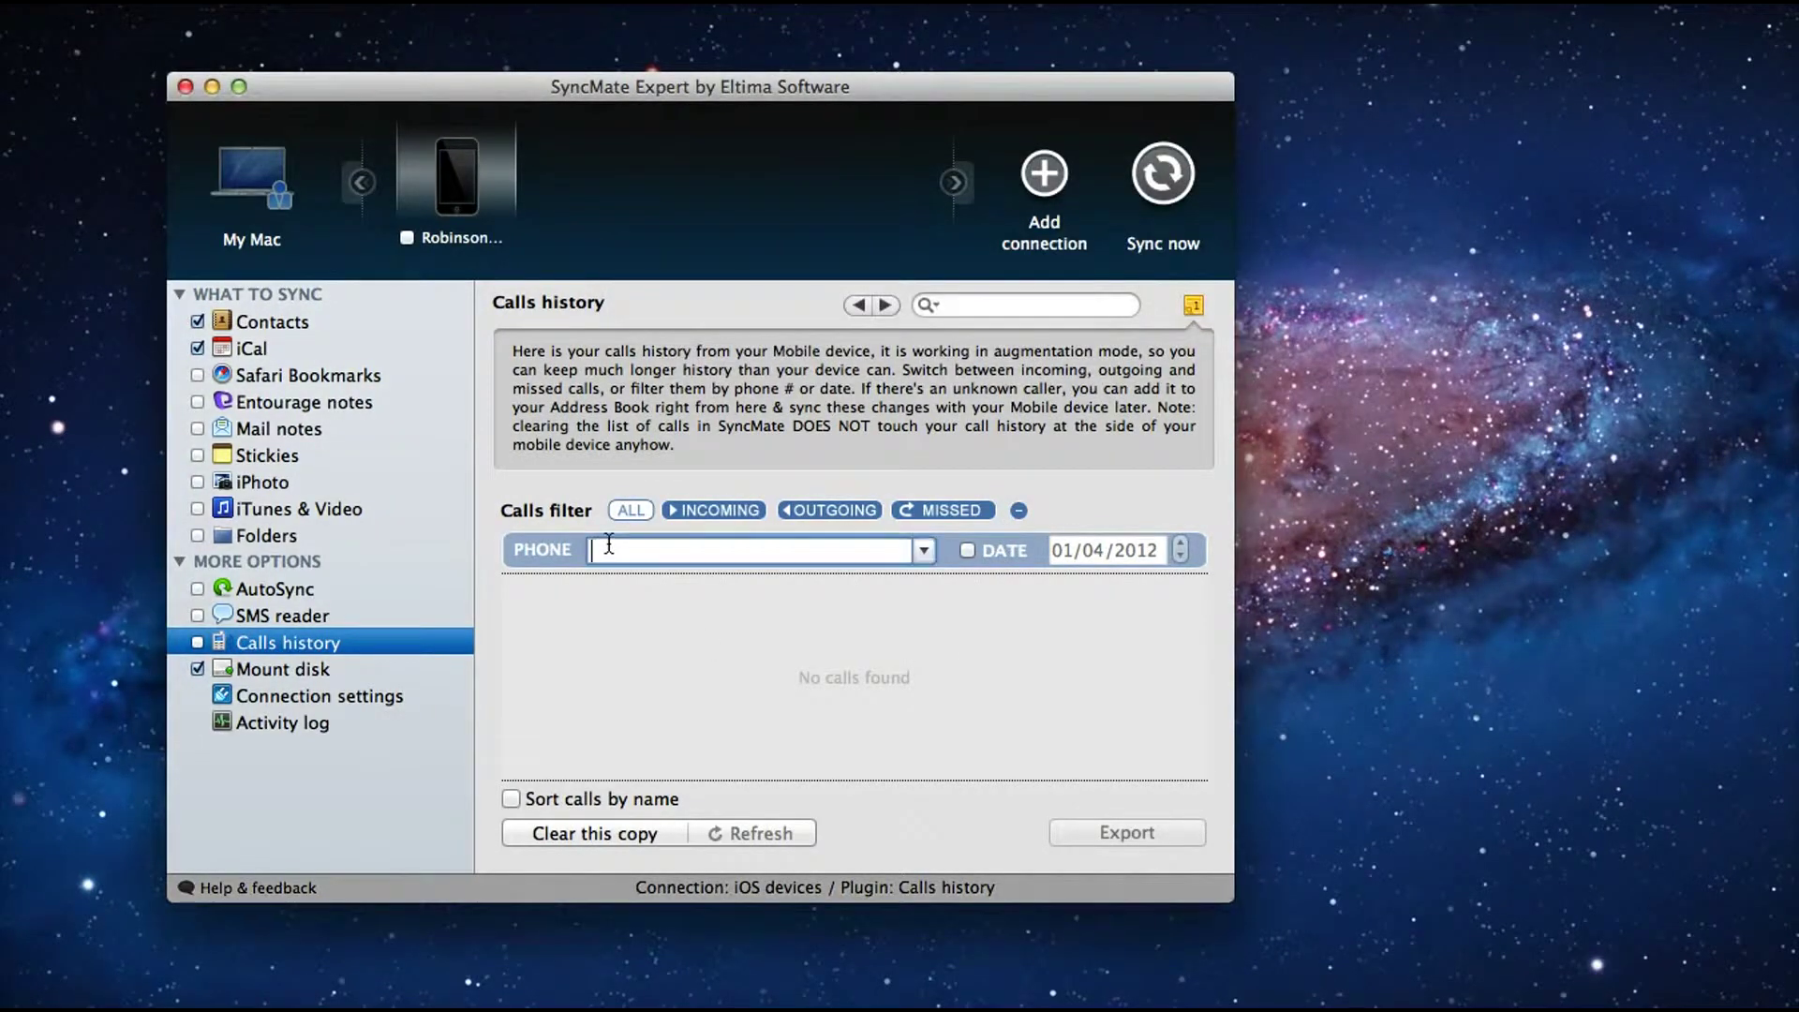
left_click(811, 512)
left_click(723, 509)
left_click(1002, 551)
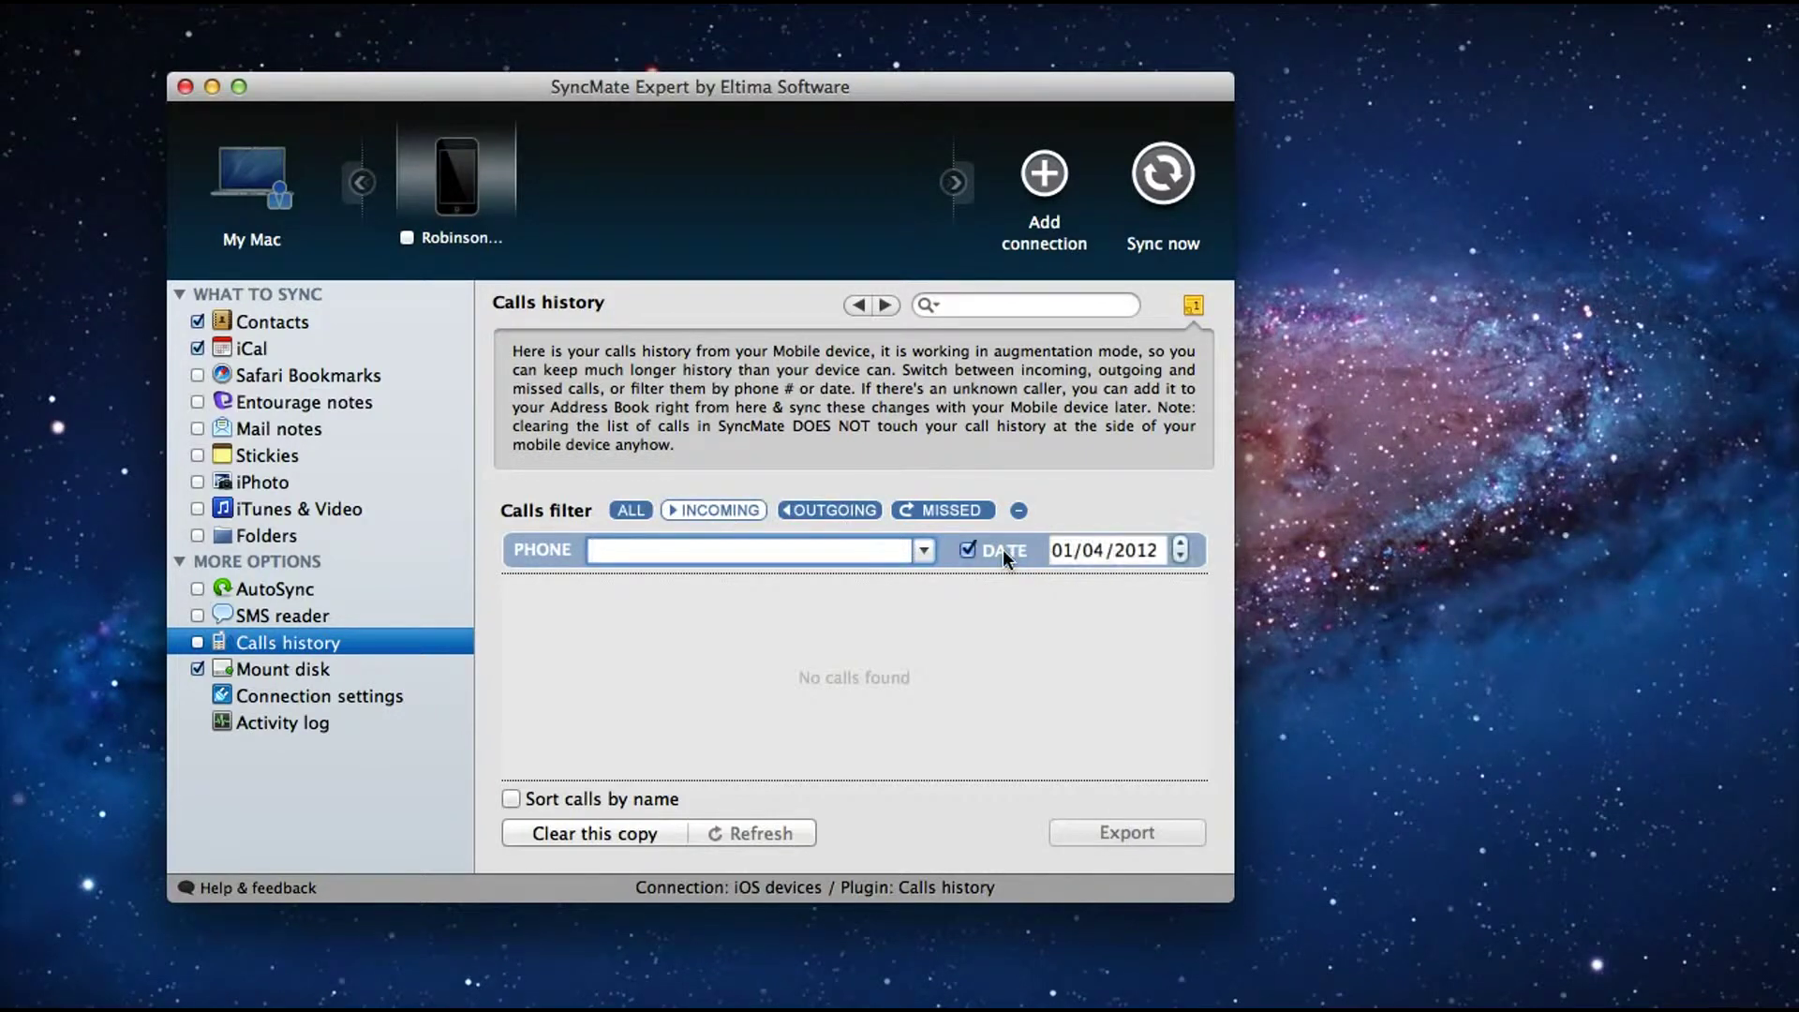
left_click(623, 510)
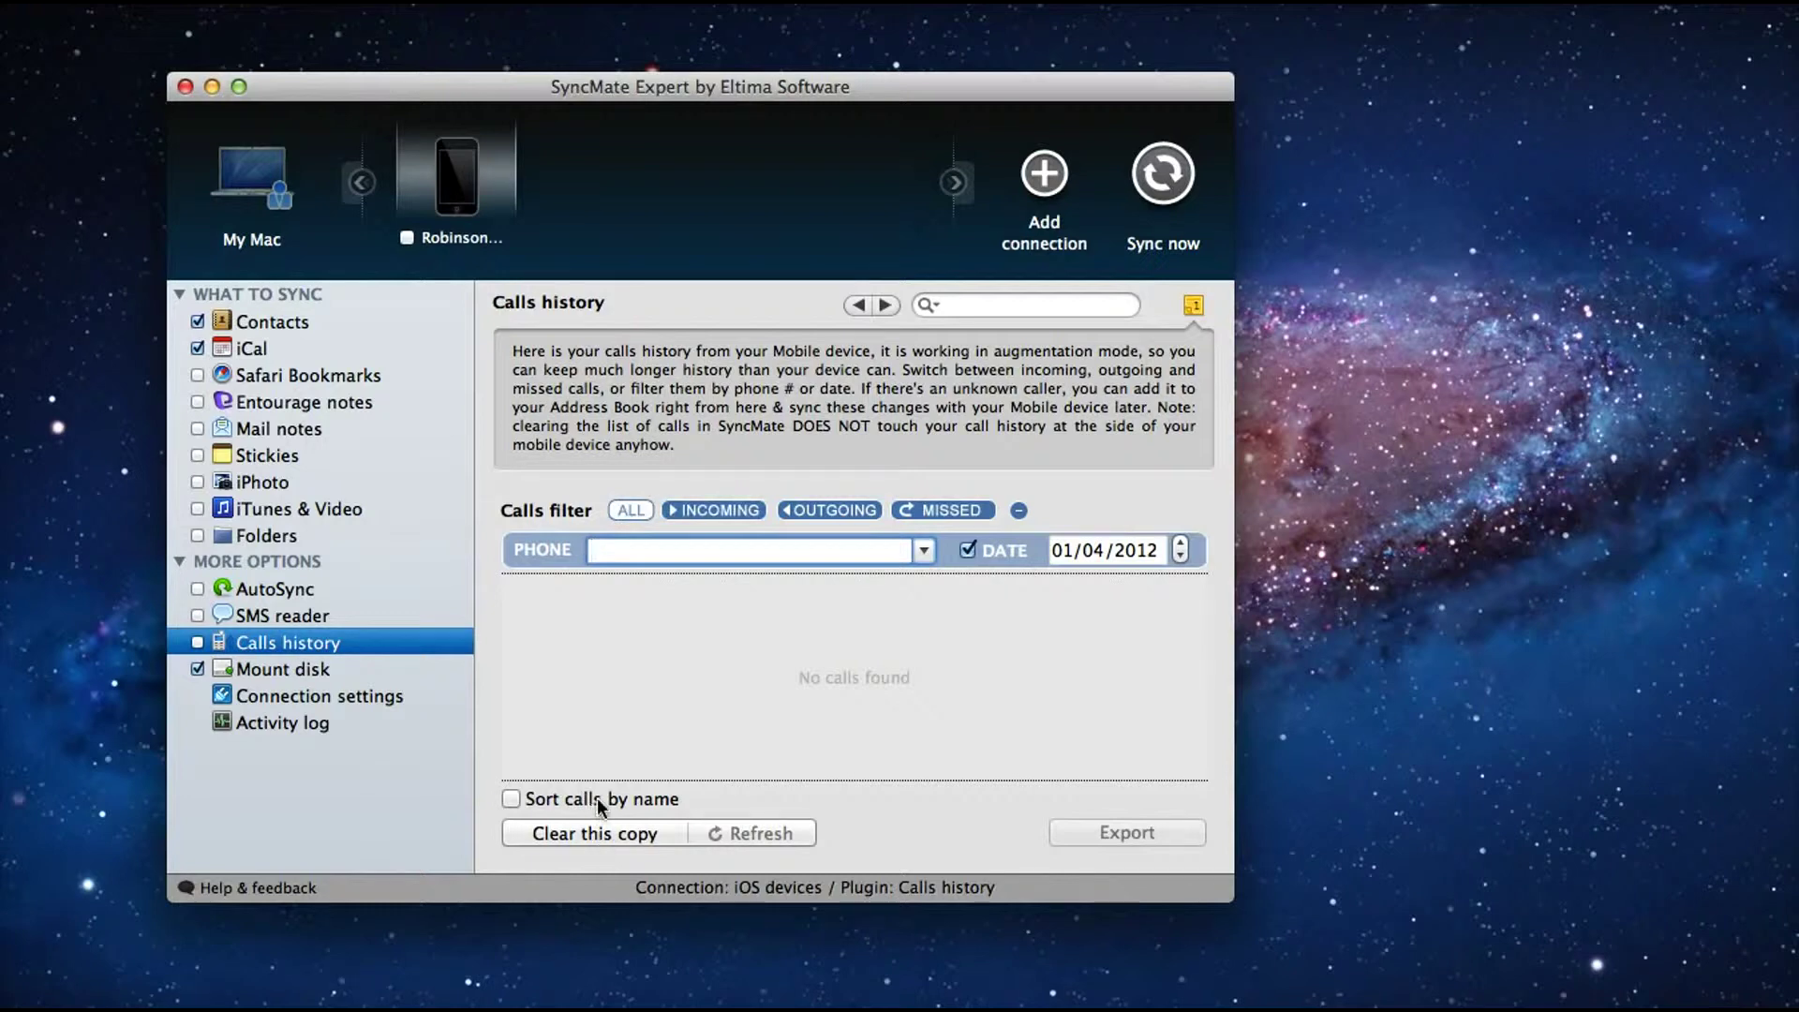
- Look through the iPhone's AutoSync, iPhoto, Stickies, Mail notes and Entourage notes sync settings
left_click(281, 619)
left_click(279, 640)
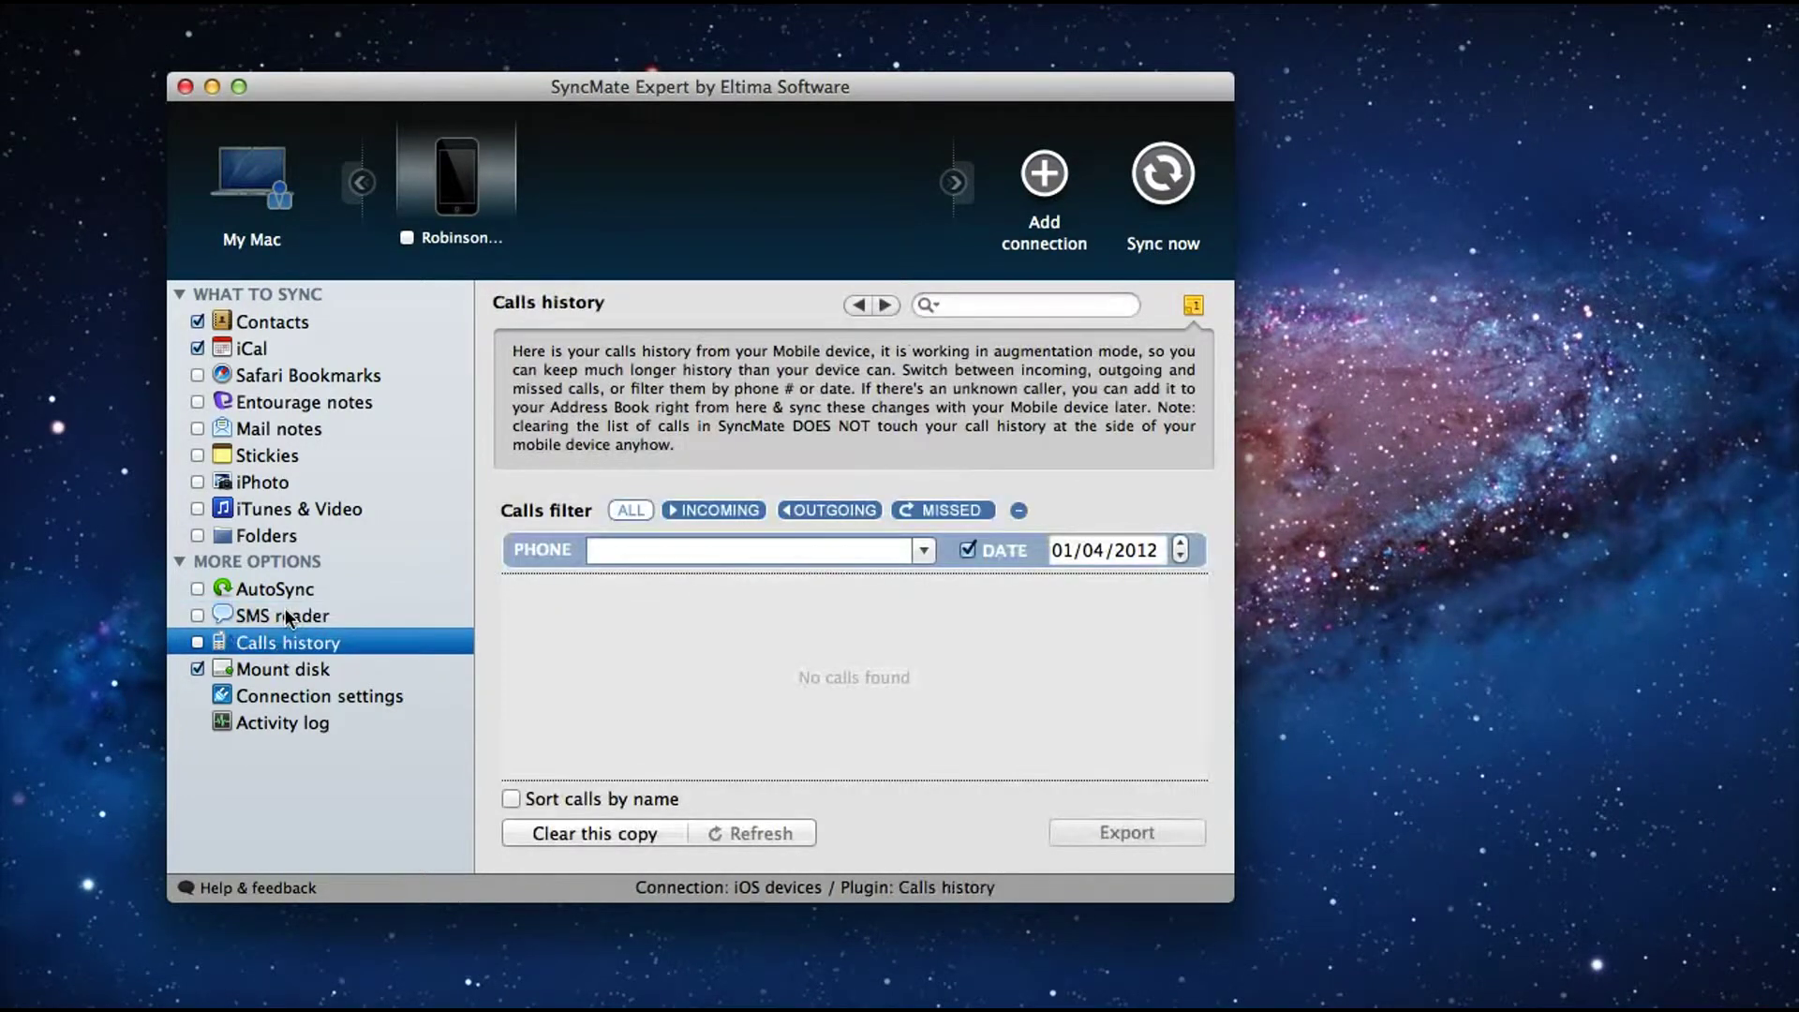
left_click(289, 590)
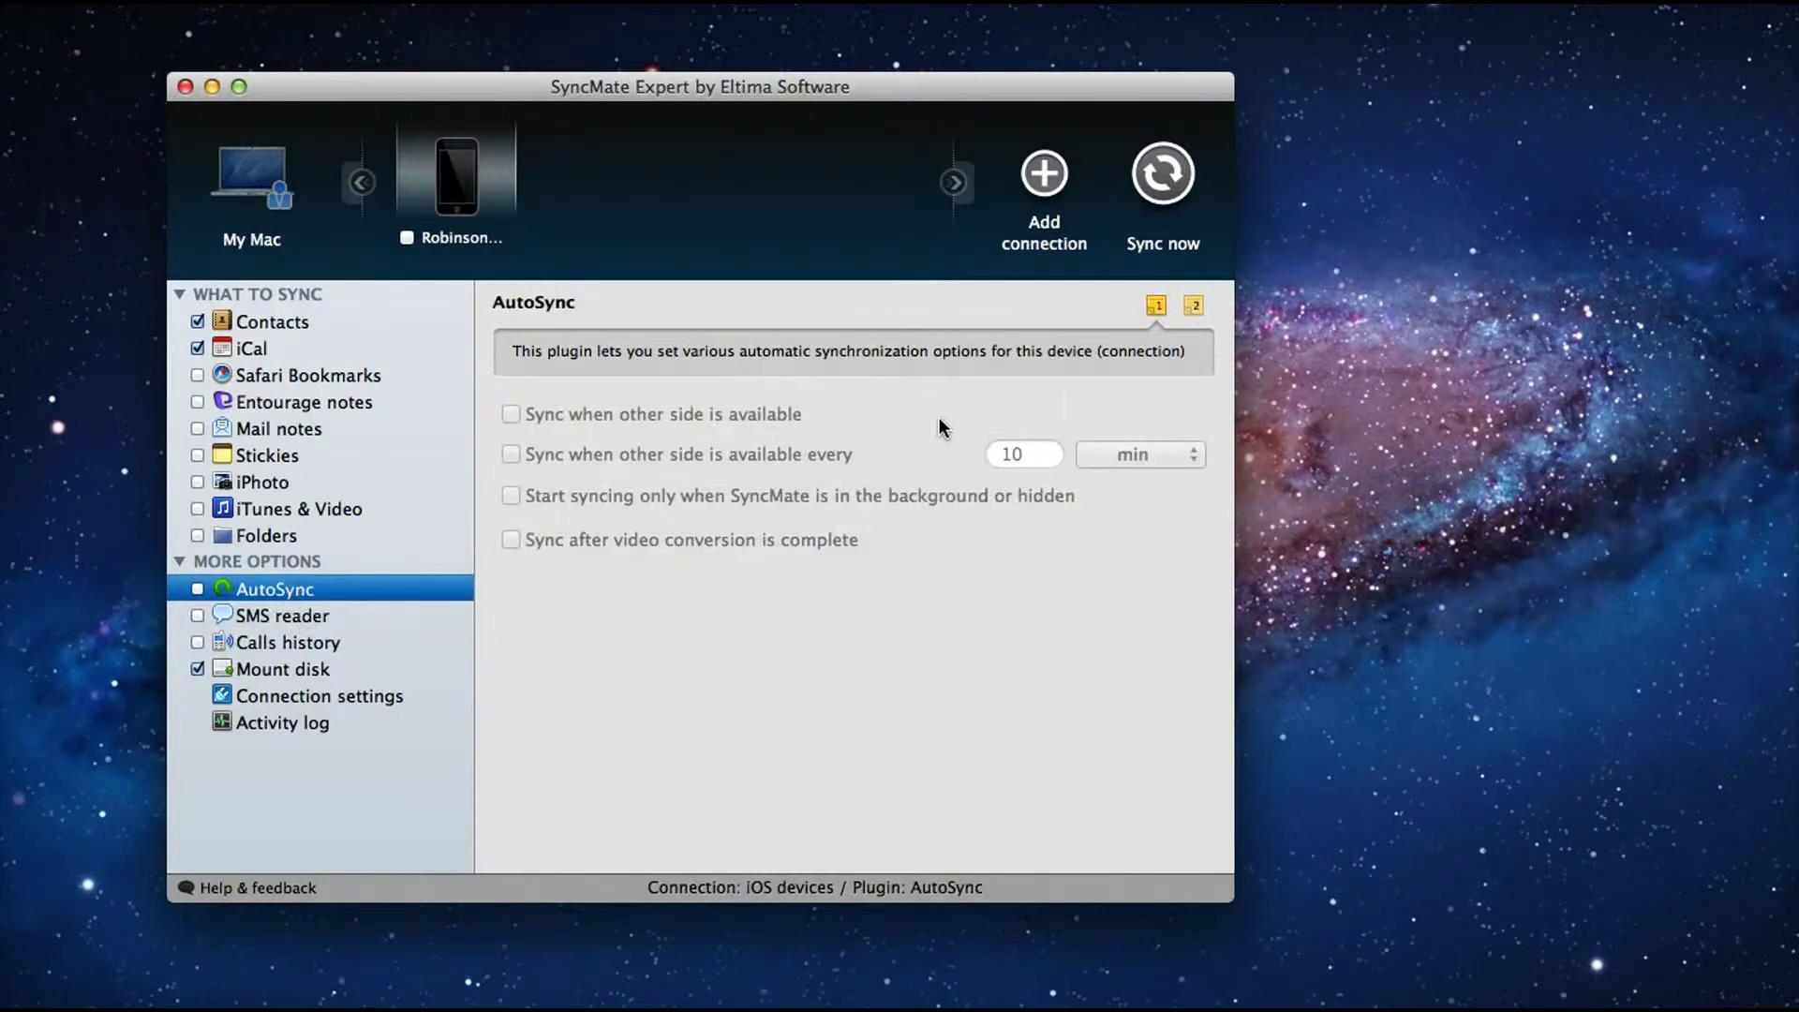
left_click(249, 484)
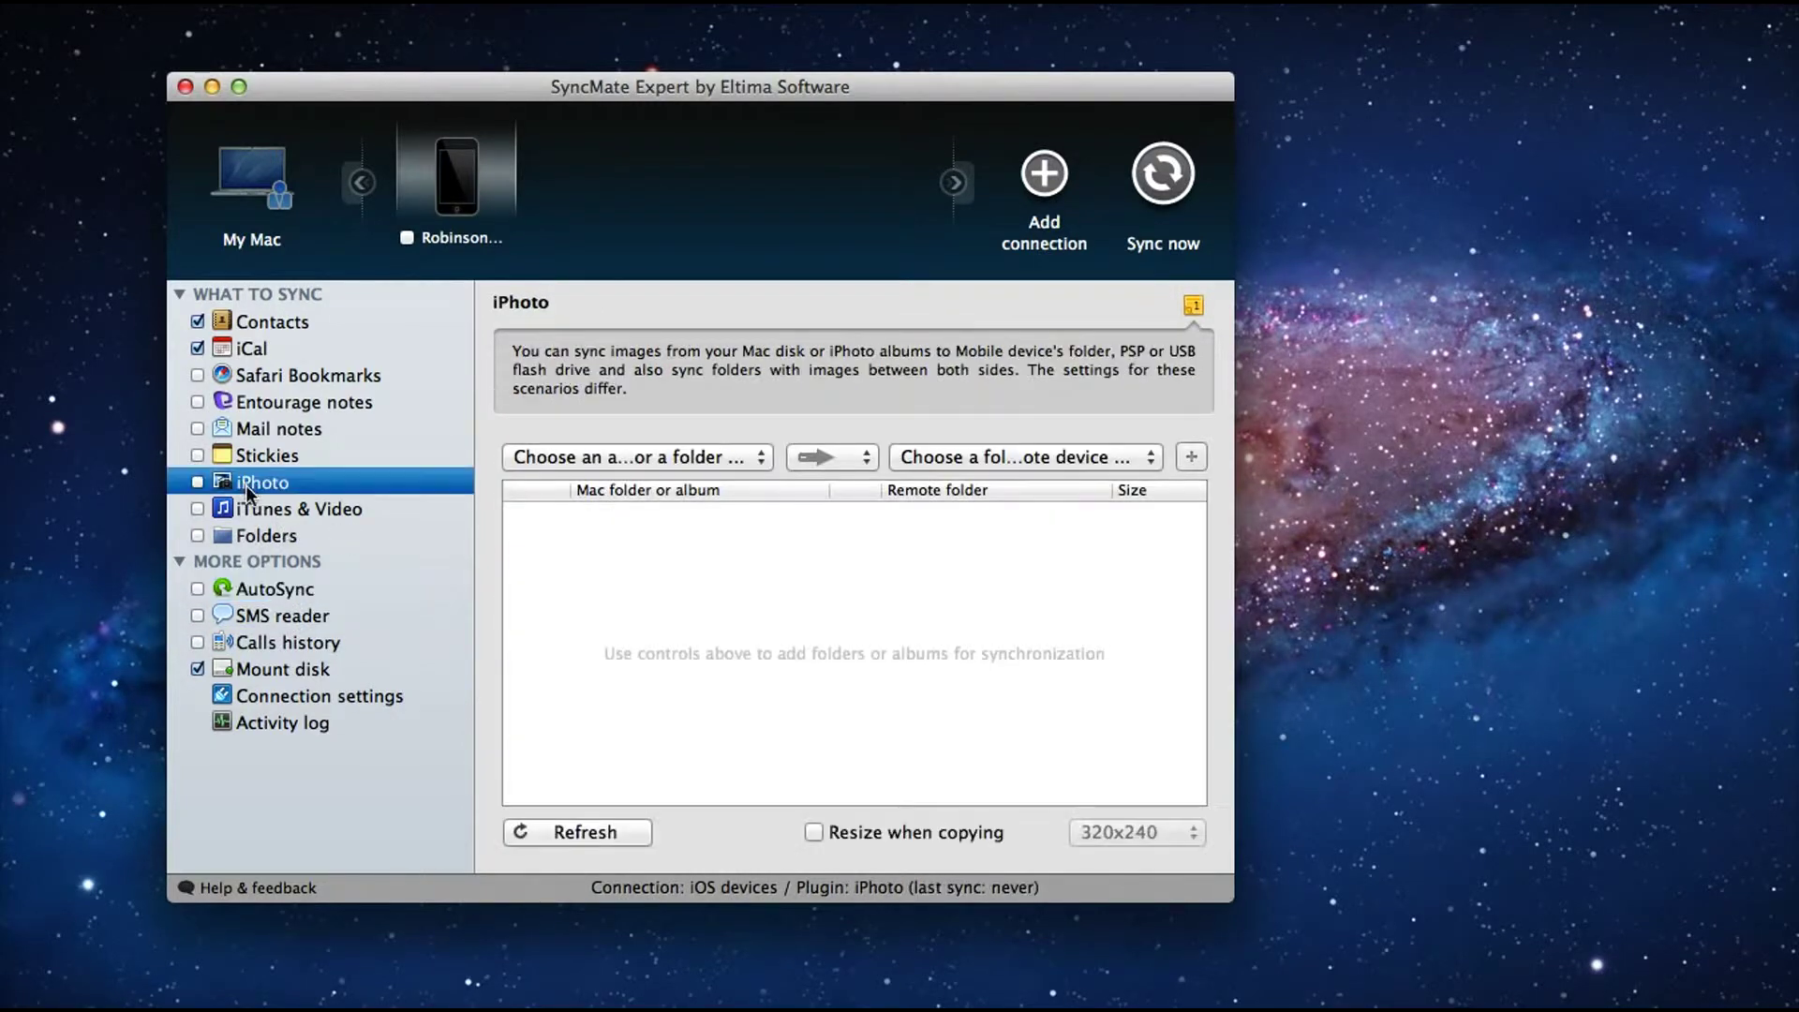
left_click(268, 456)
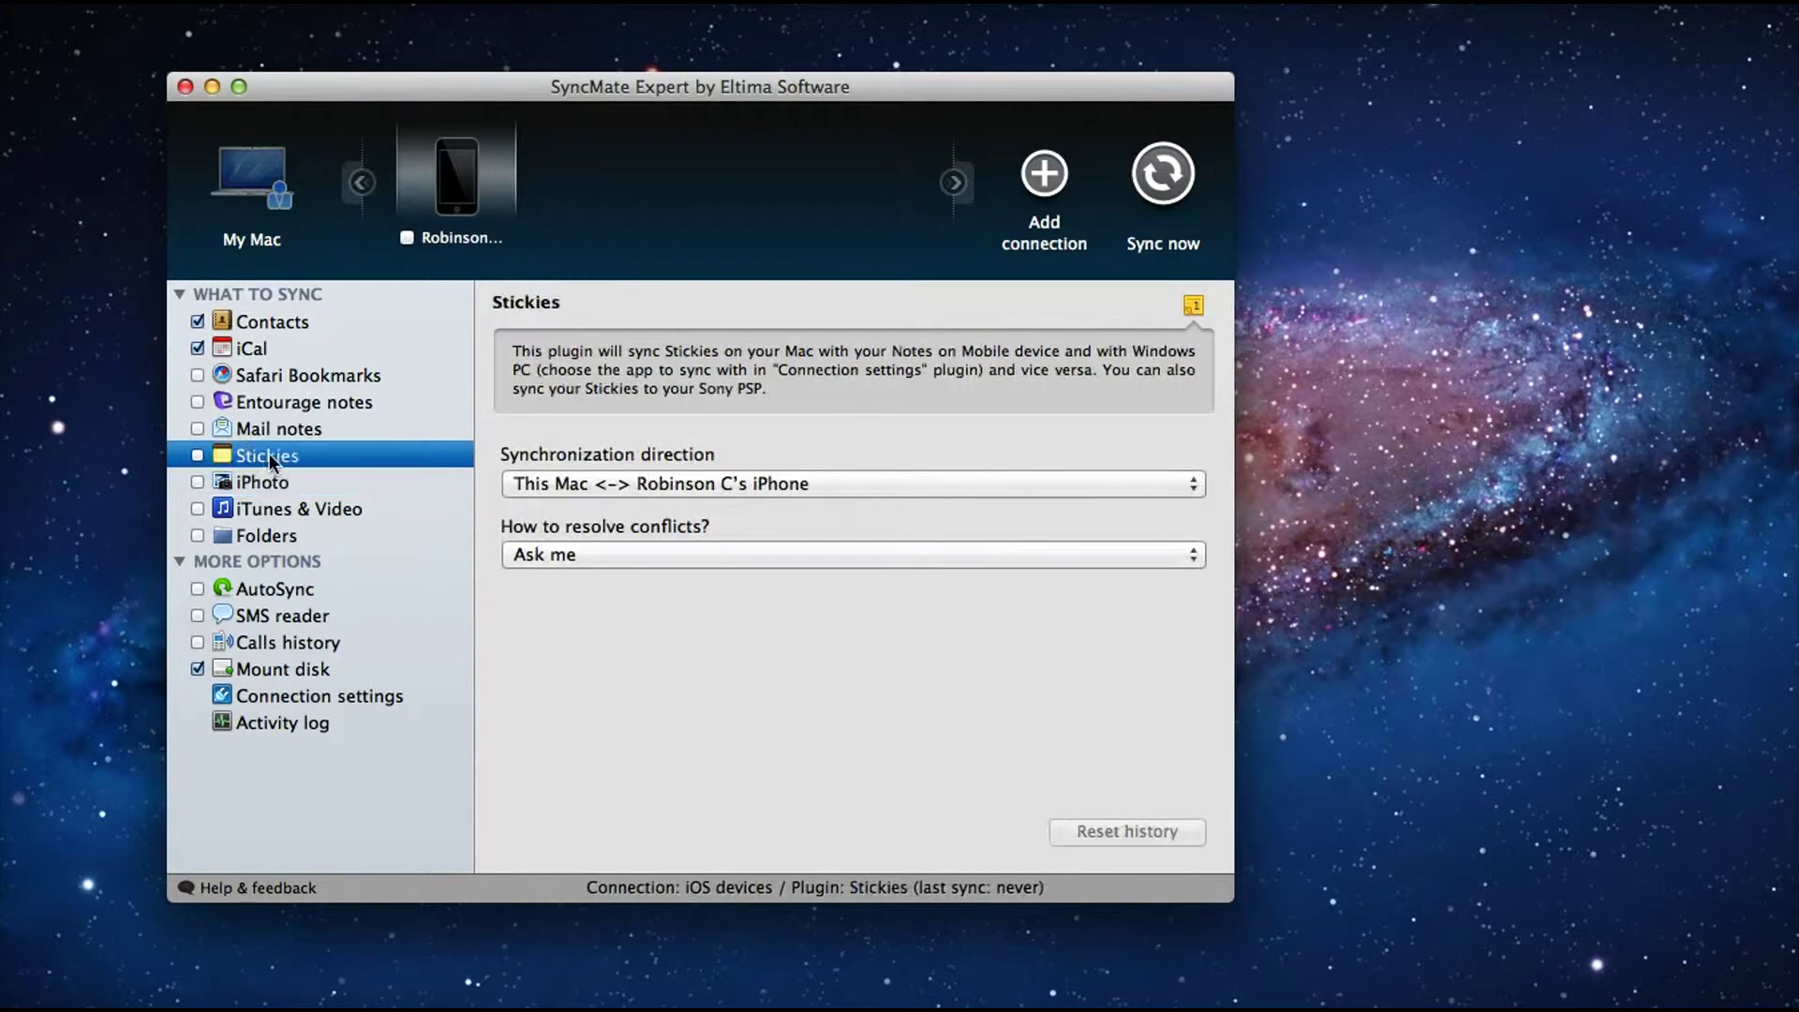
left_click(296, 427)
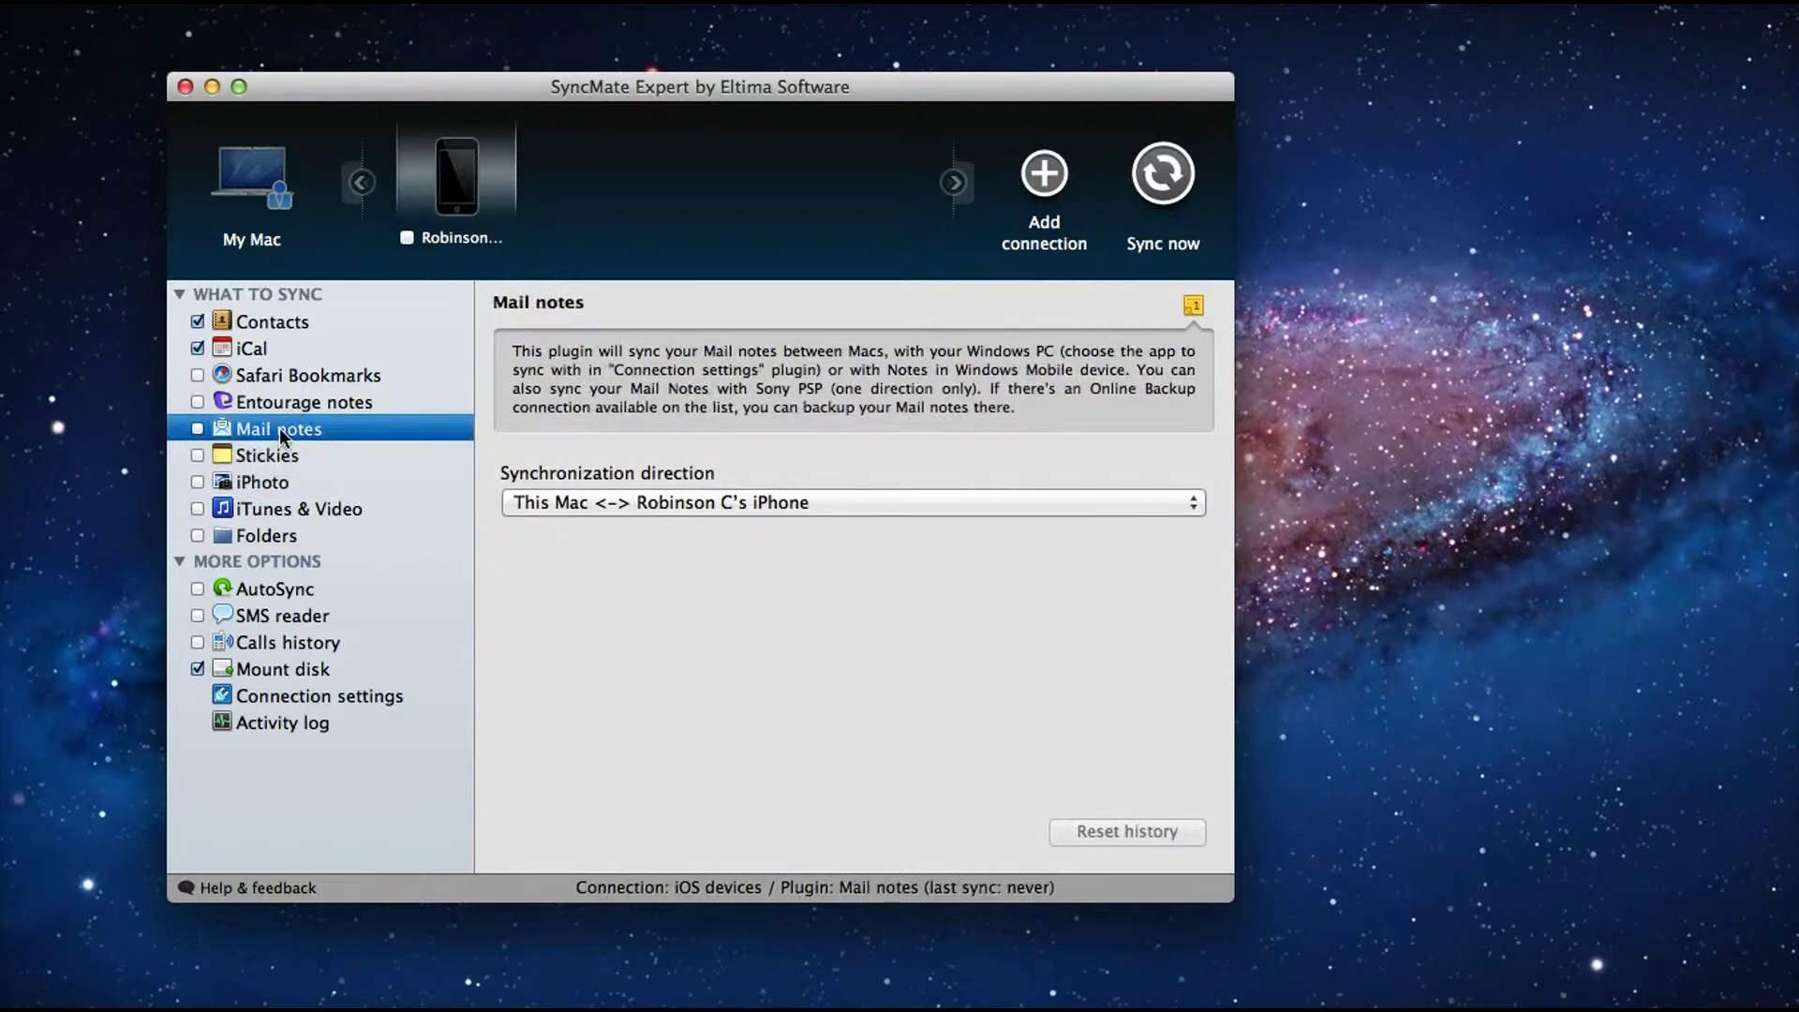
left_click(280, 405)
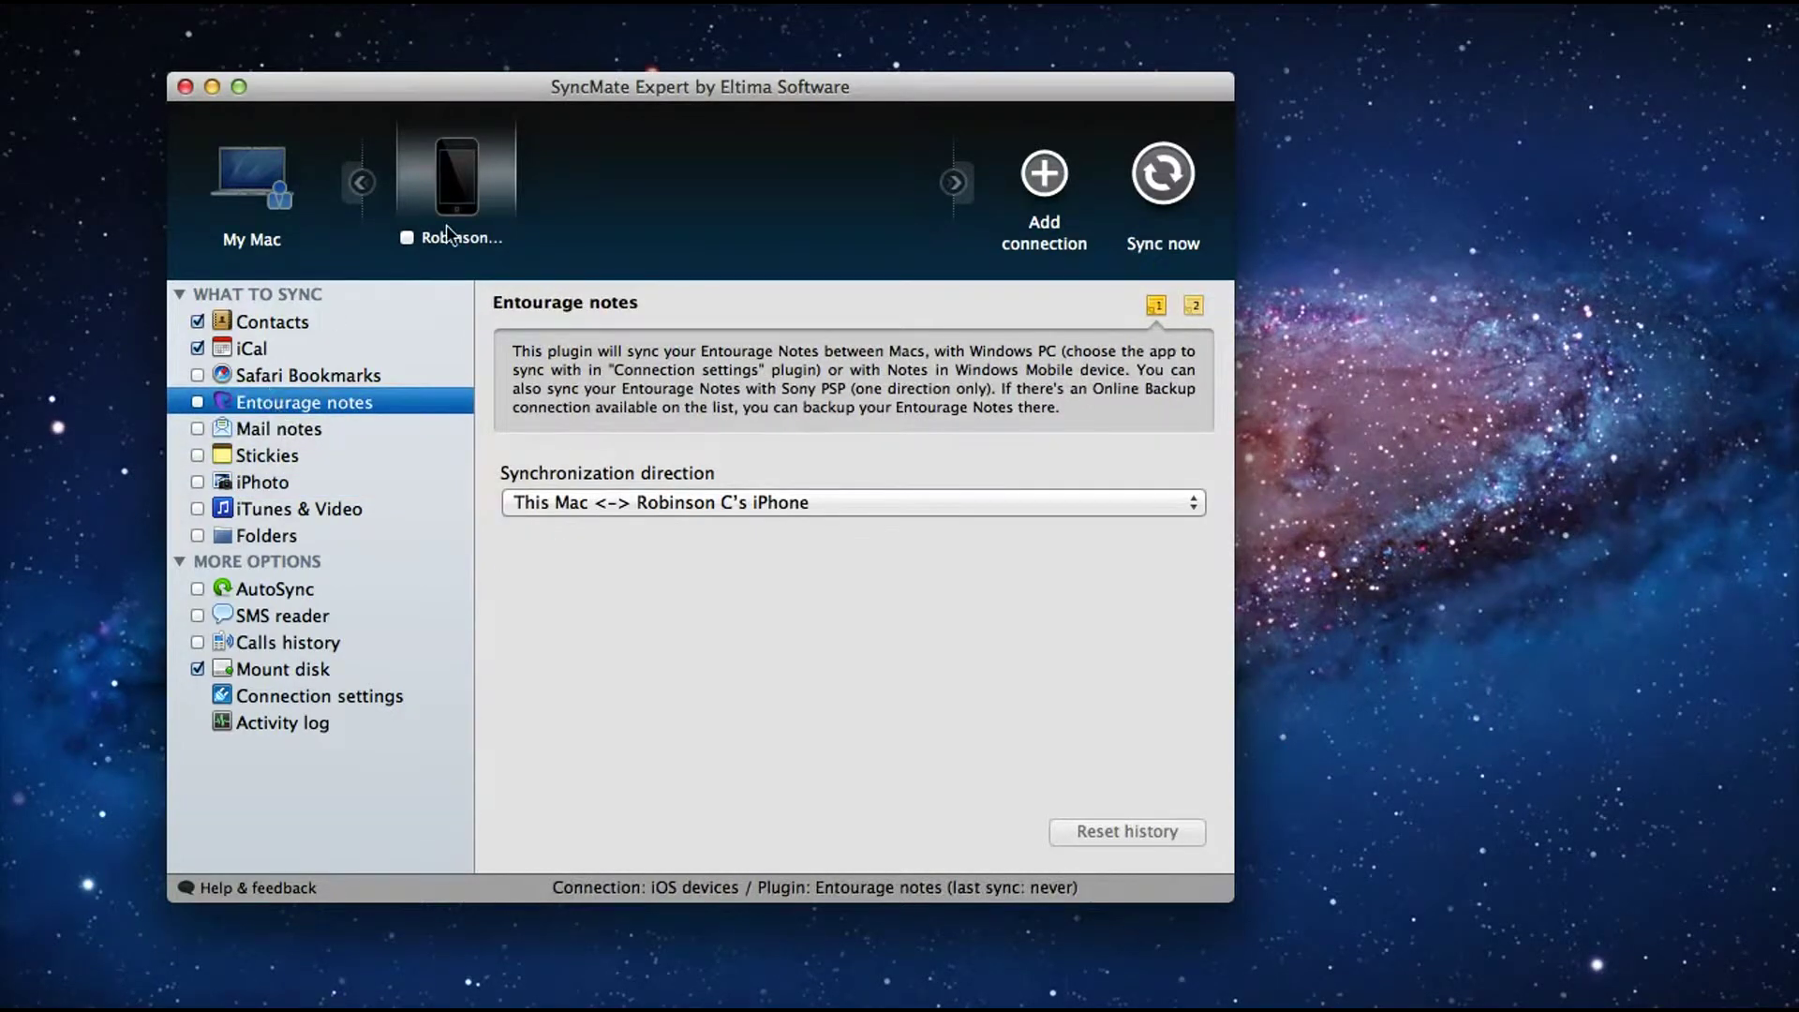
- Enable the iPhone connection for syncing and review its Contacts, iCal and Safari Bookmarks settings
left_click(406, 240)
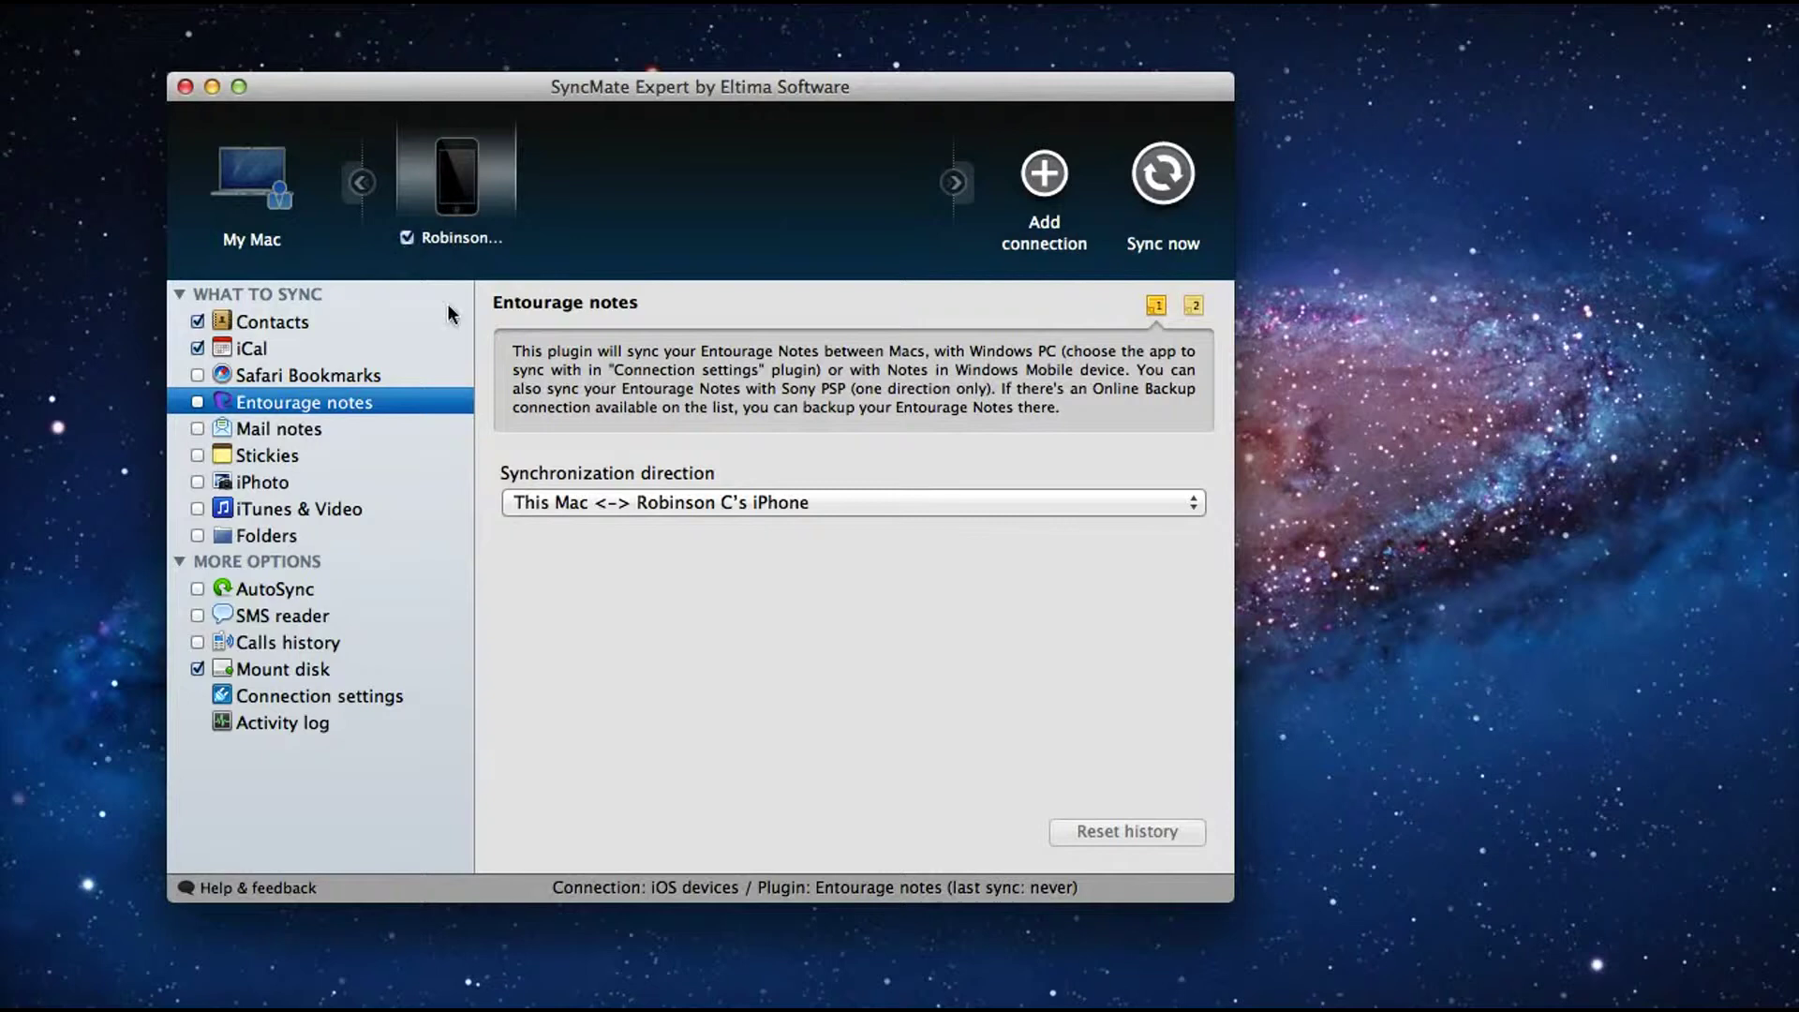
left_click(292, 375)
left_click(286, 328)
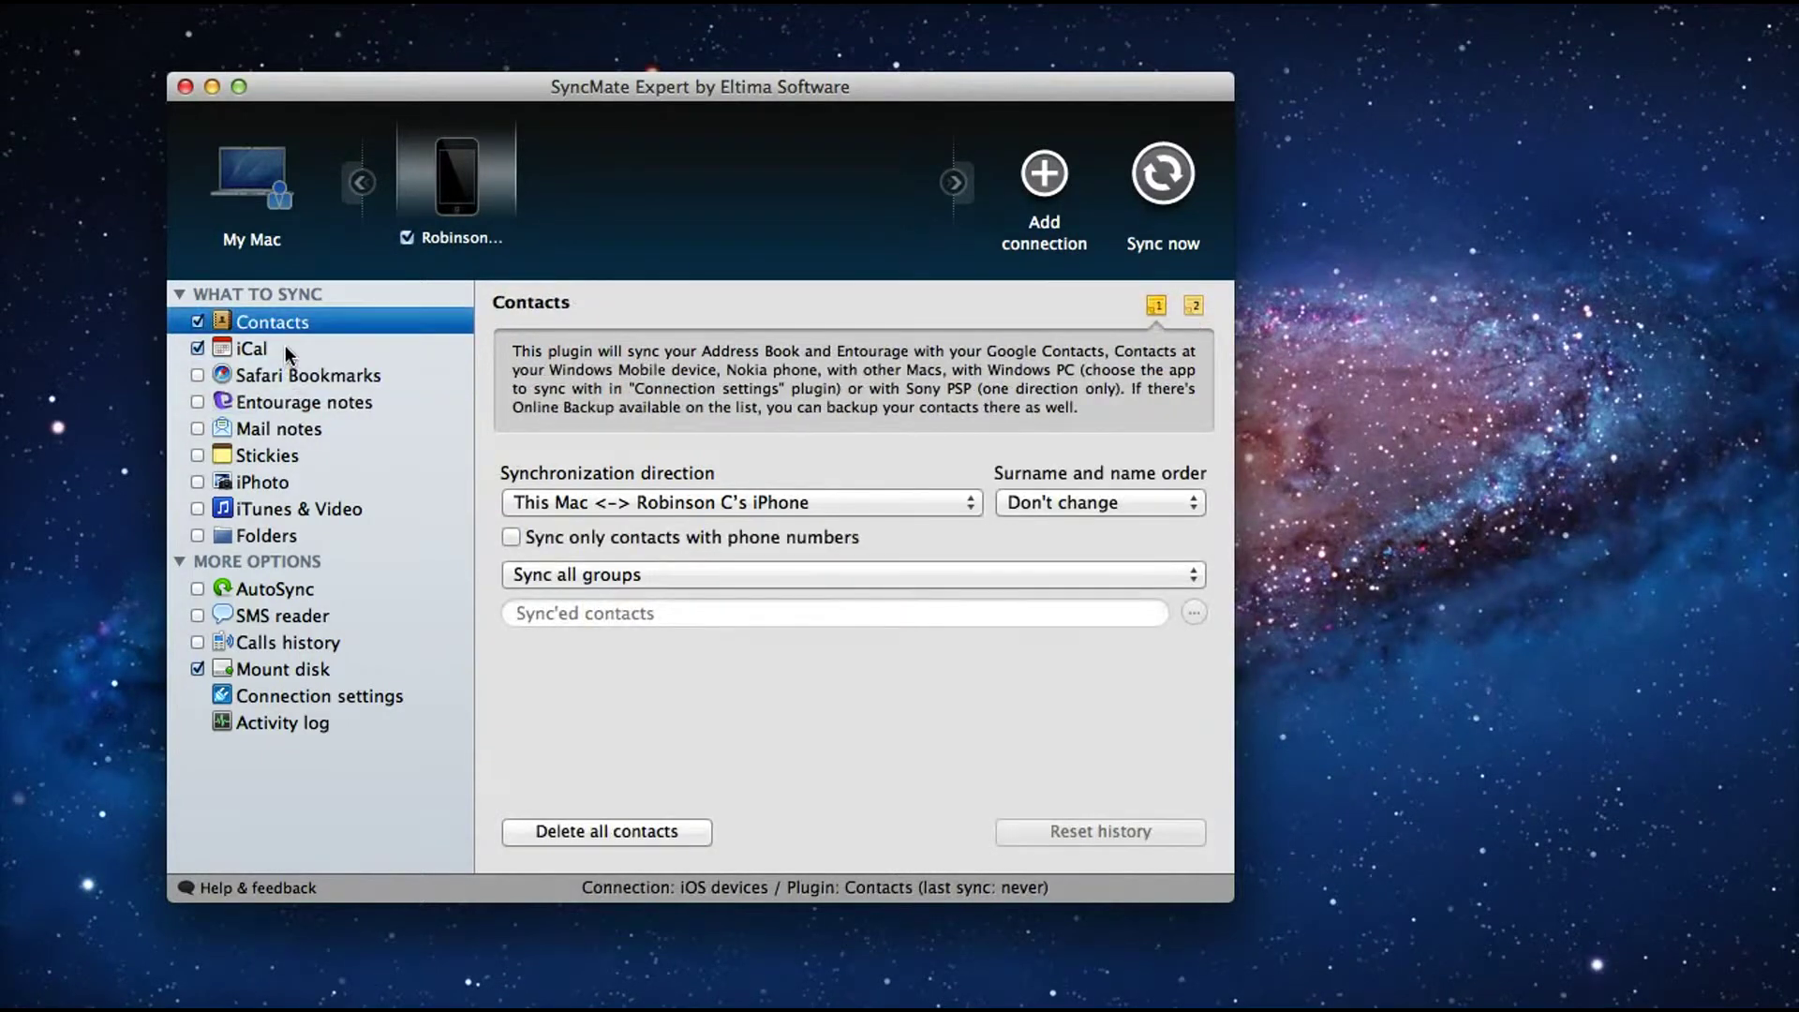
left_click(291, 345)
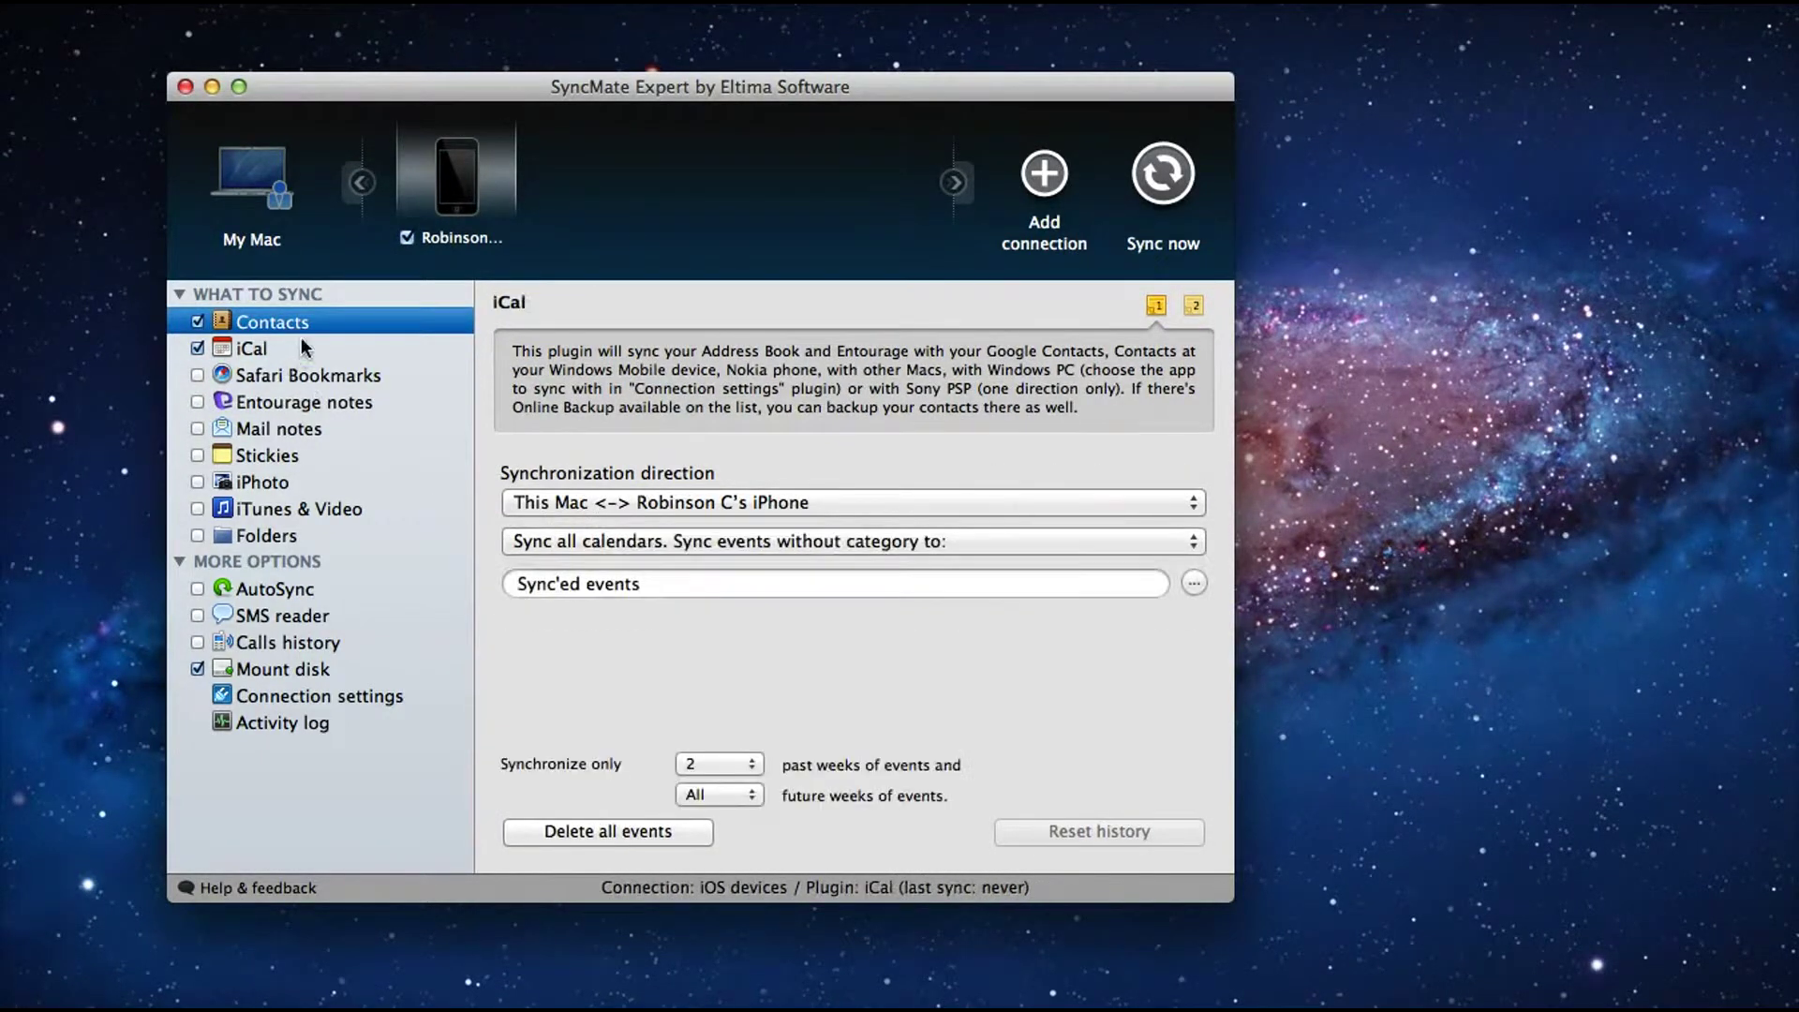
left_click(315, 378)
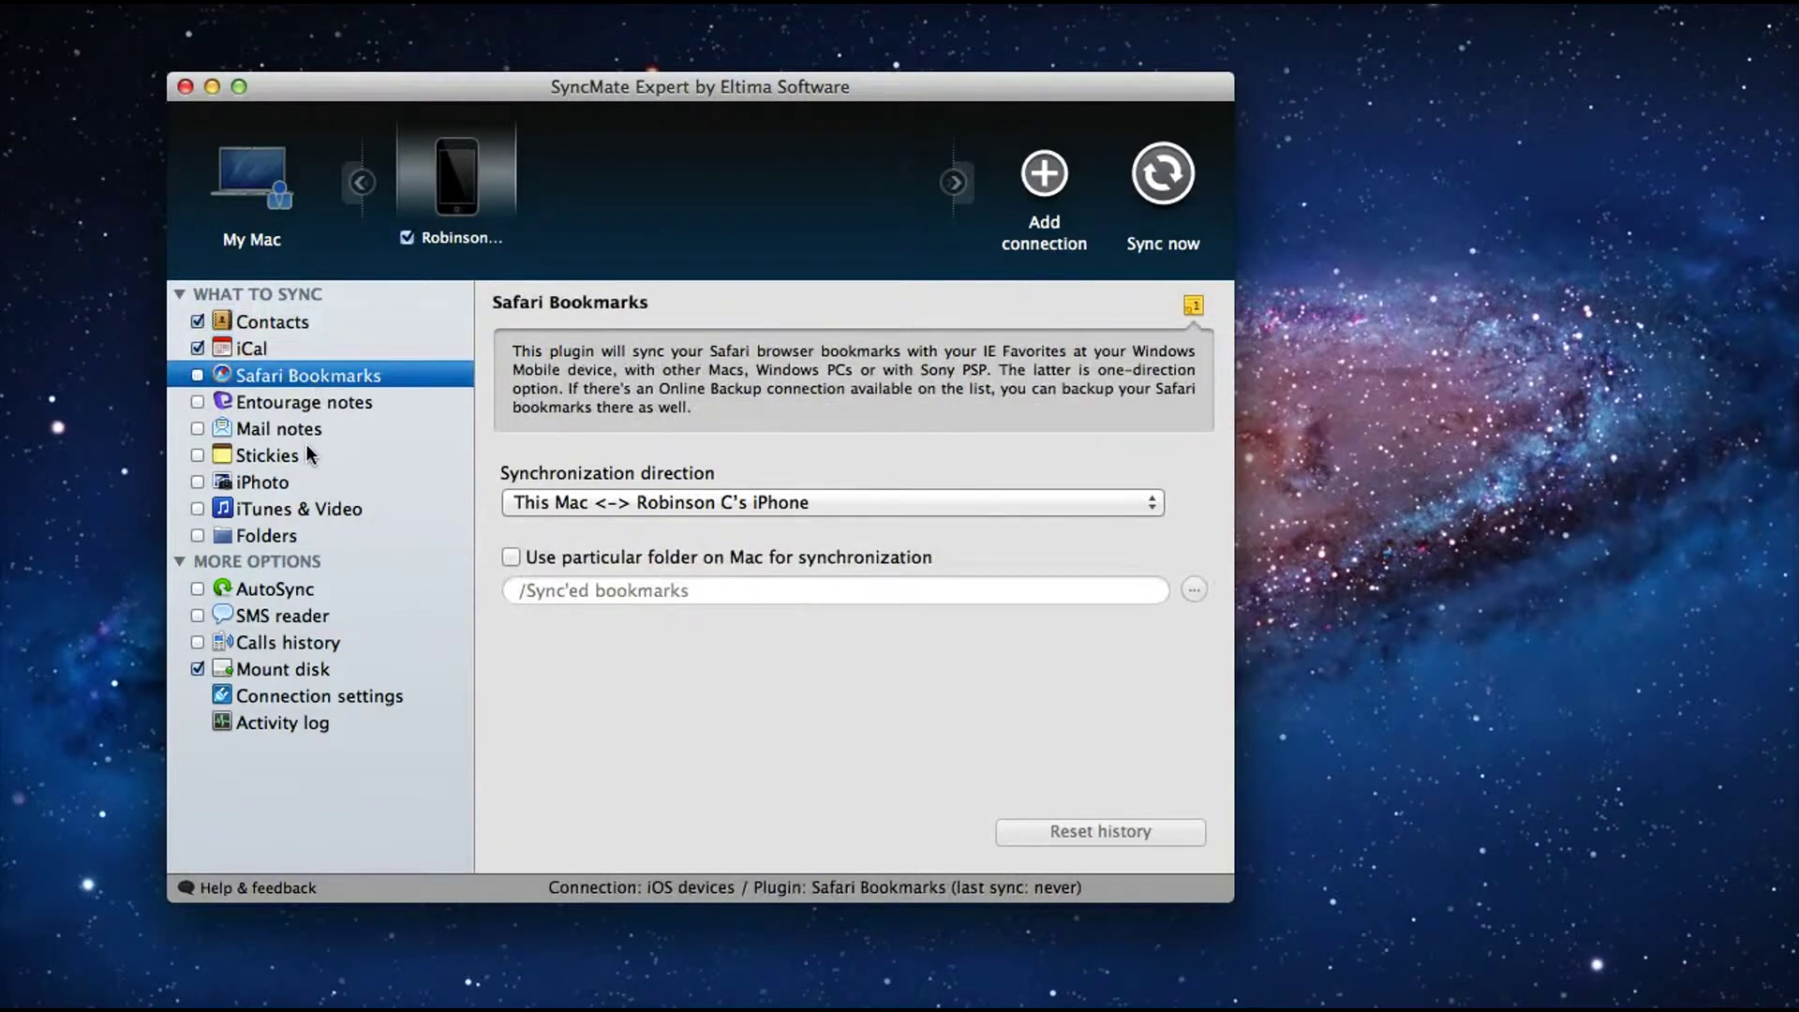
- Open the iPhone's SMS reader and read the text of the first message in the list
left_click(281, 589)
left_click(281, 616)
left_click(795, 596)
left_click(763, 496)
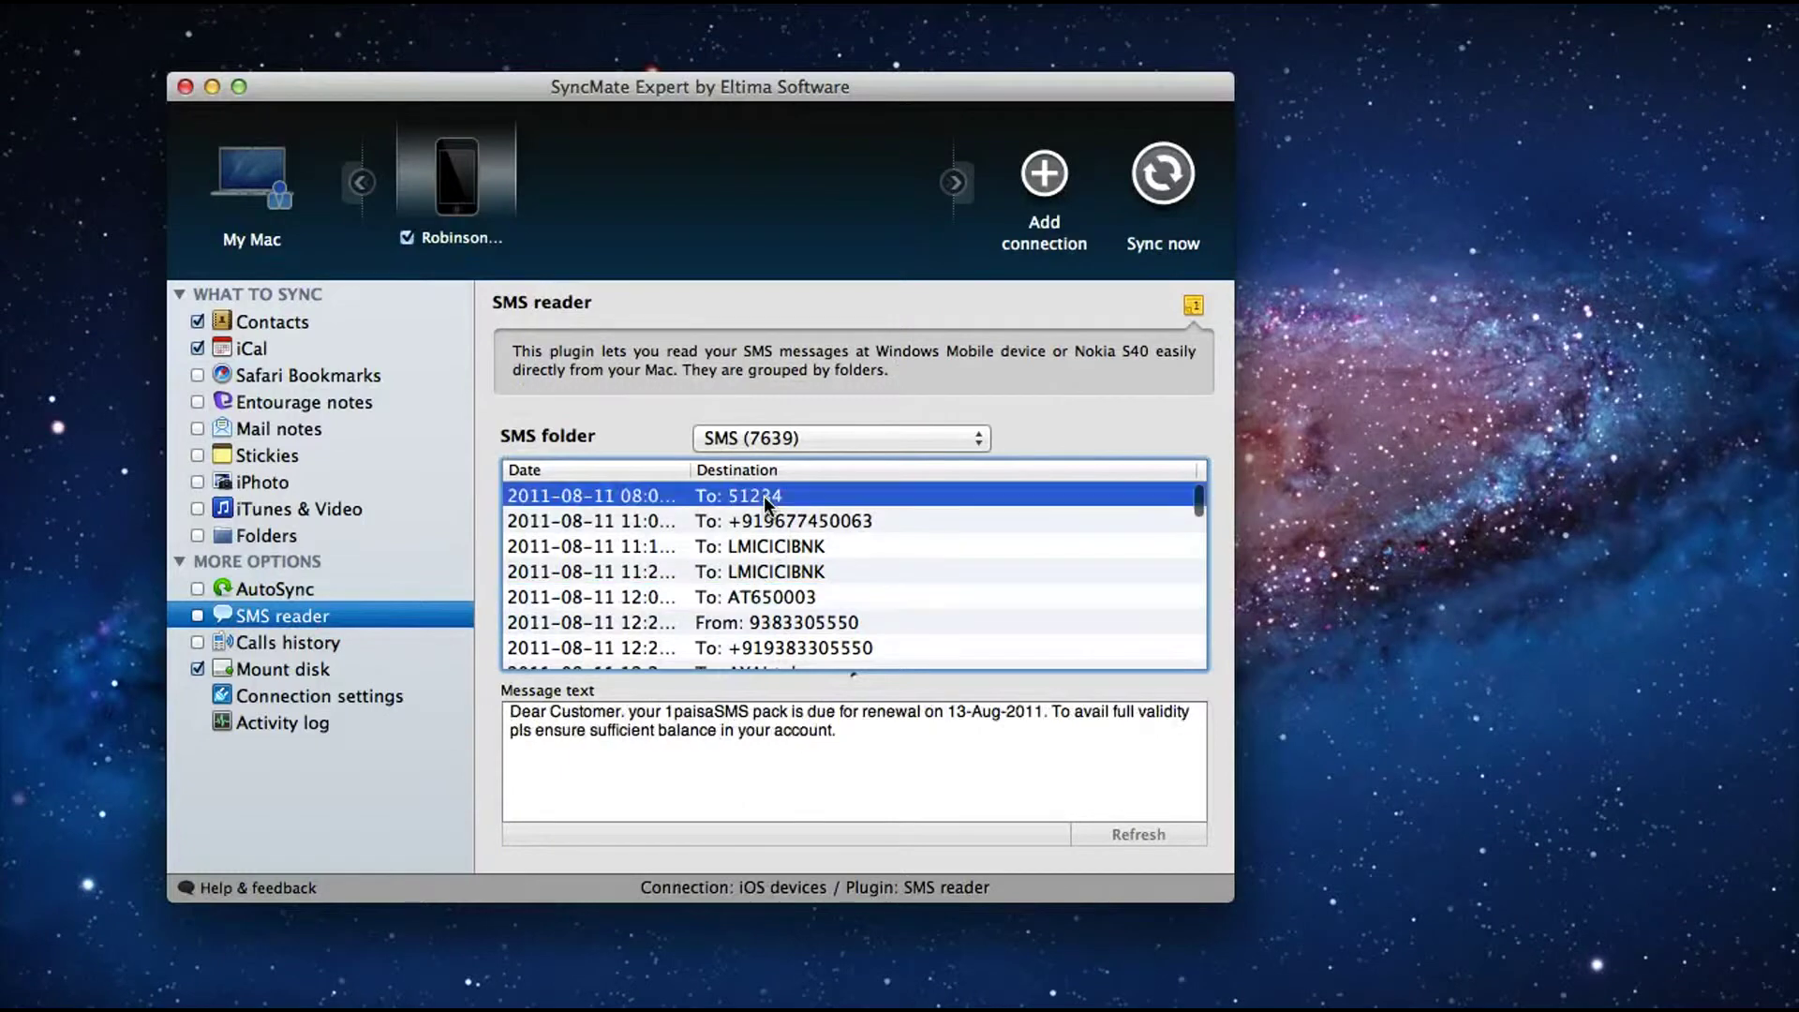
left_click(752, 732)
left_click_drag(583, 725, 871, 767)
left_click(872, 767)
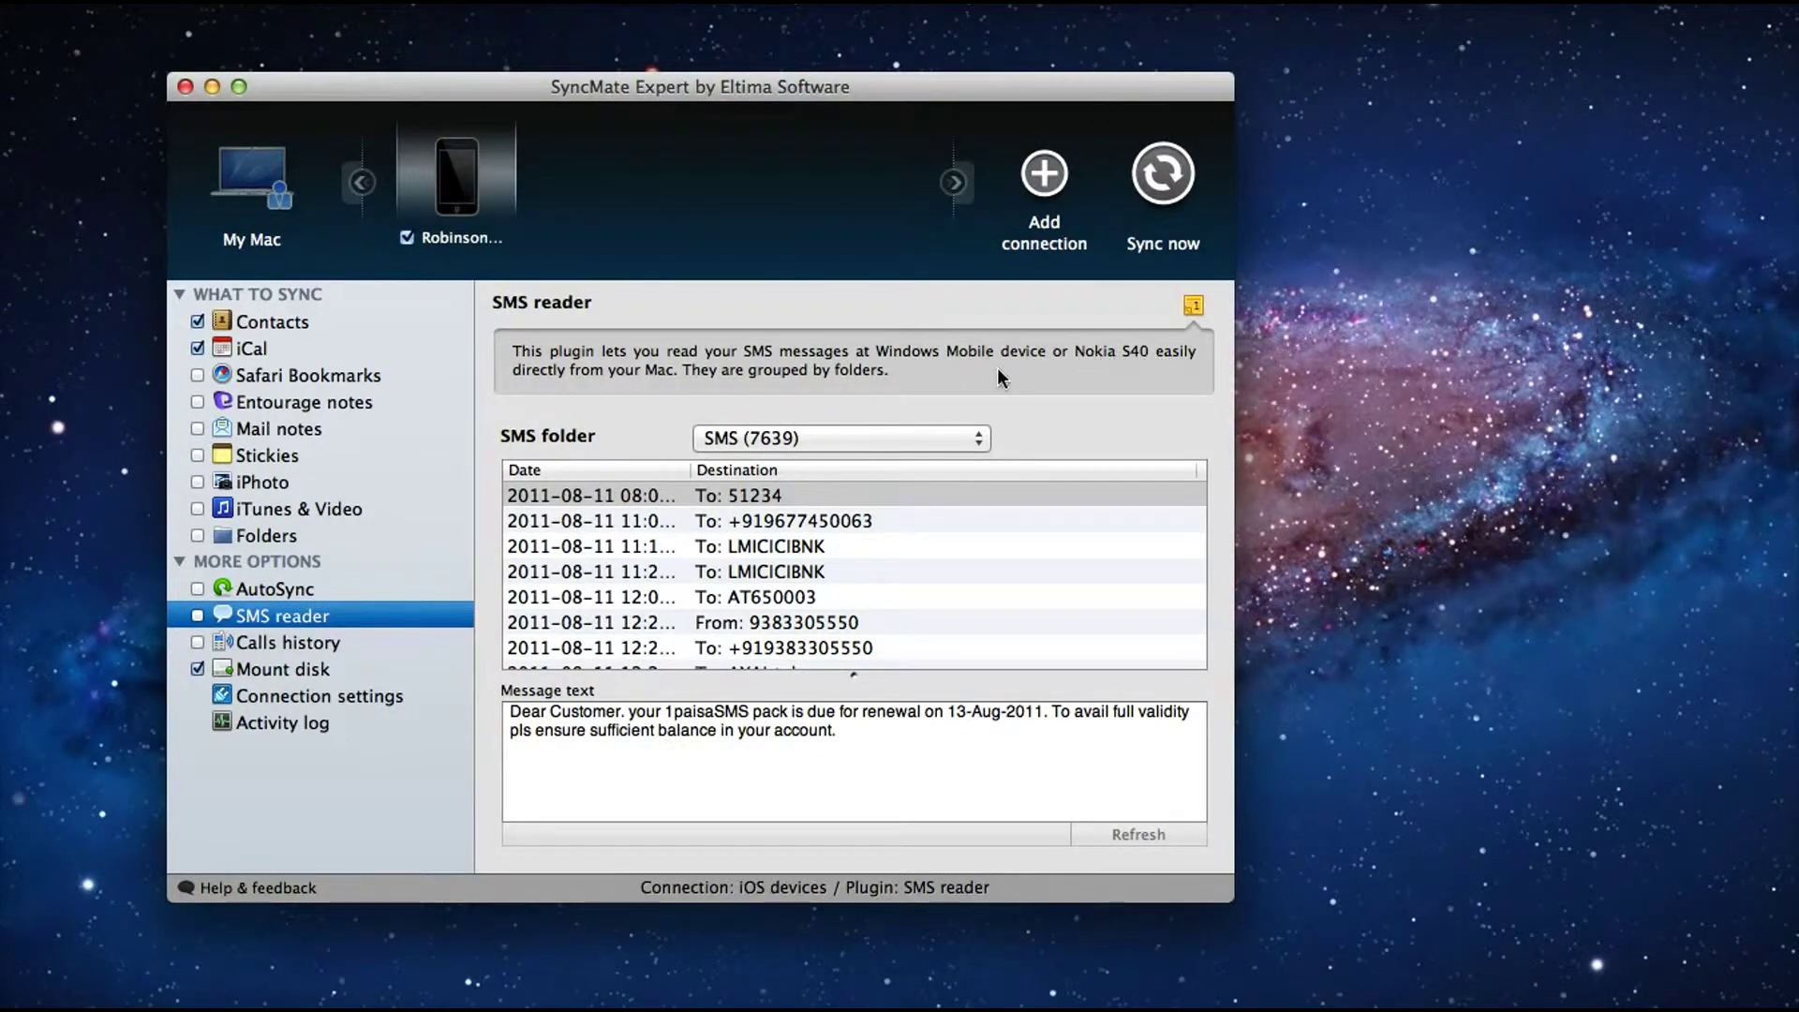
- Review the AutoSync options and return to the My Mac settings with the SyncMate purchase web page closed
left_click(280, 585)
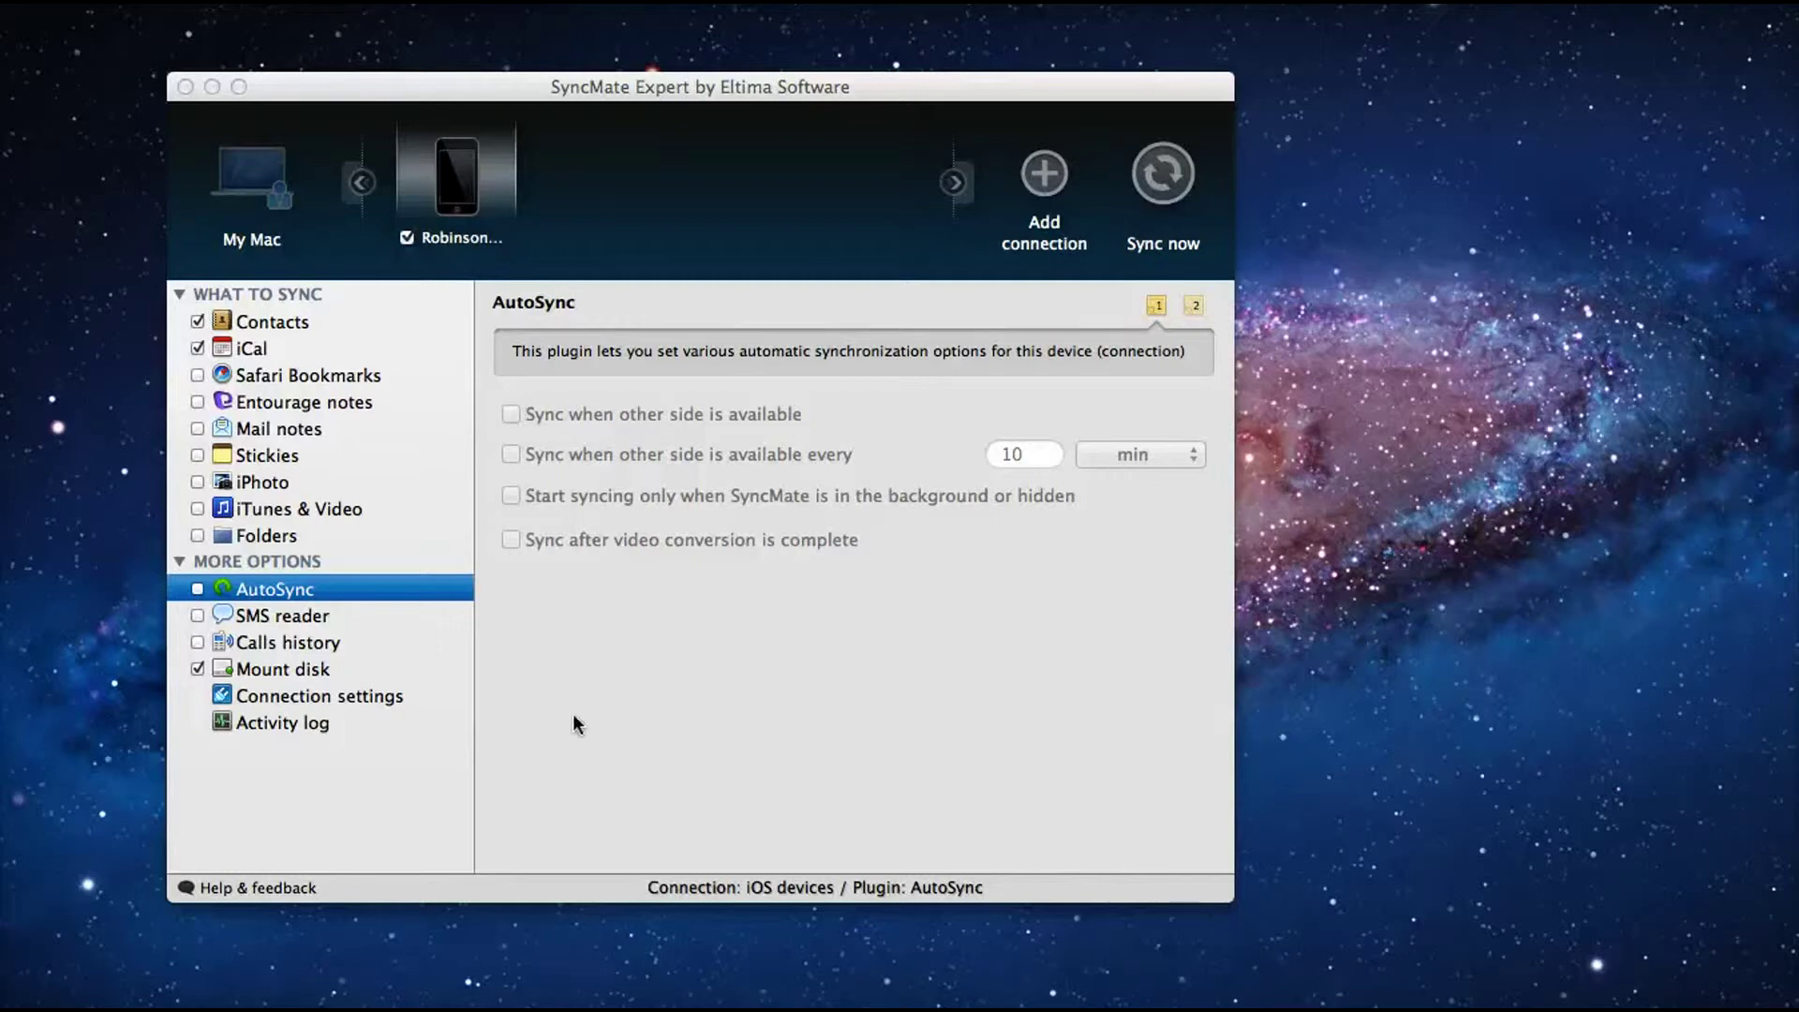
left_click(270, 178)
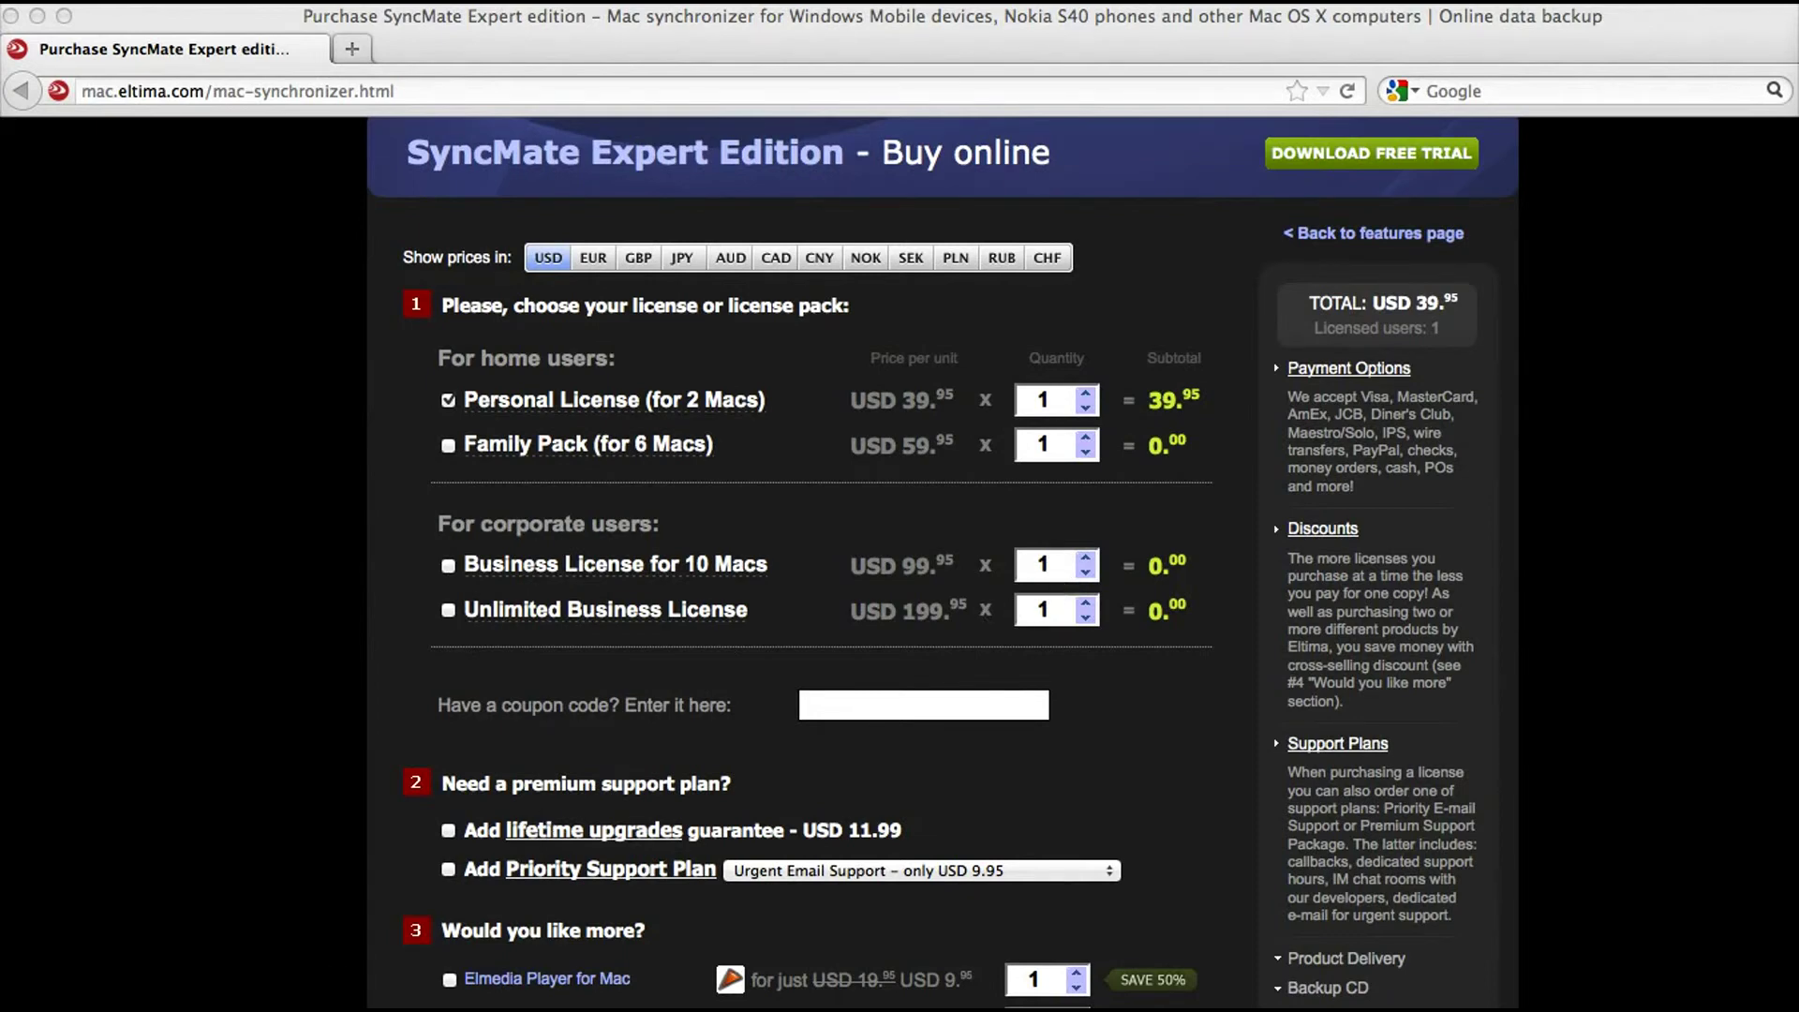
left_click(11, 17)
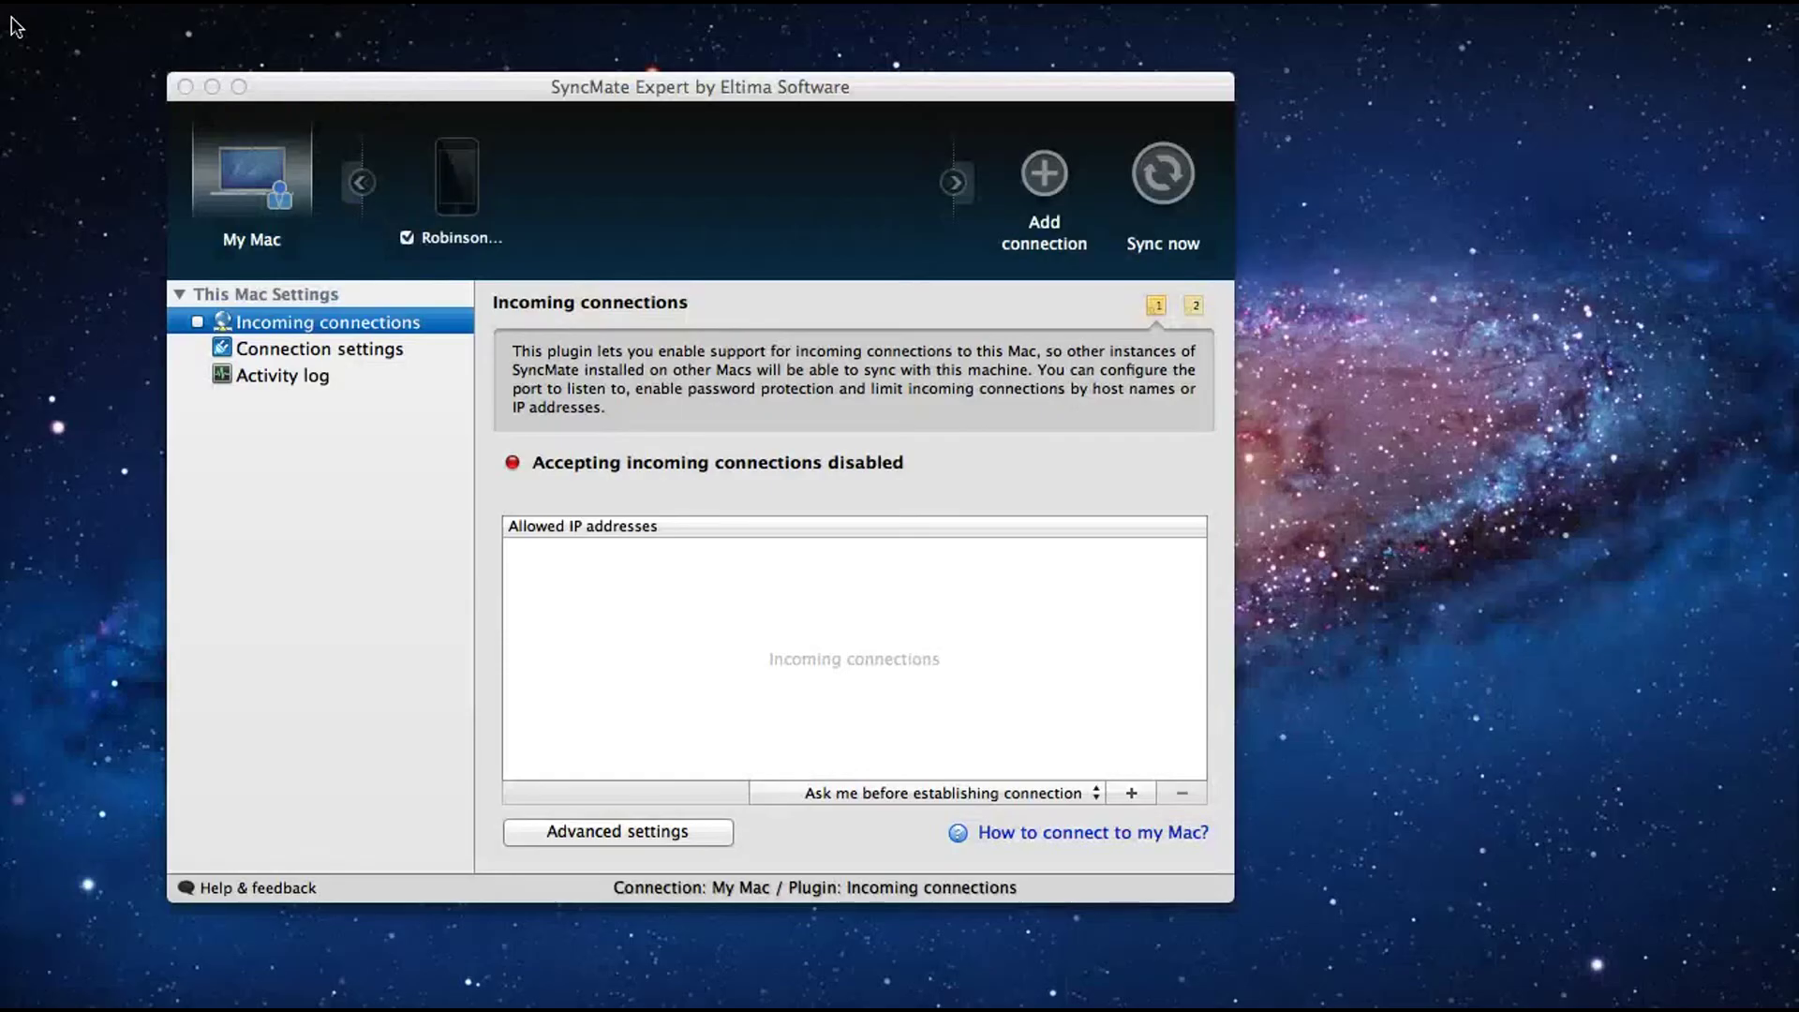
left_click_drag(736, 94, 956, 131)
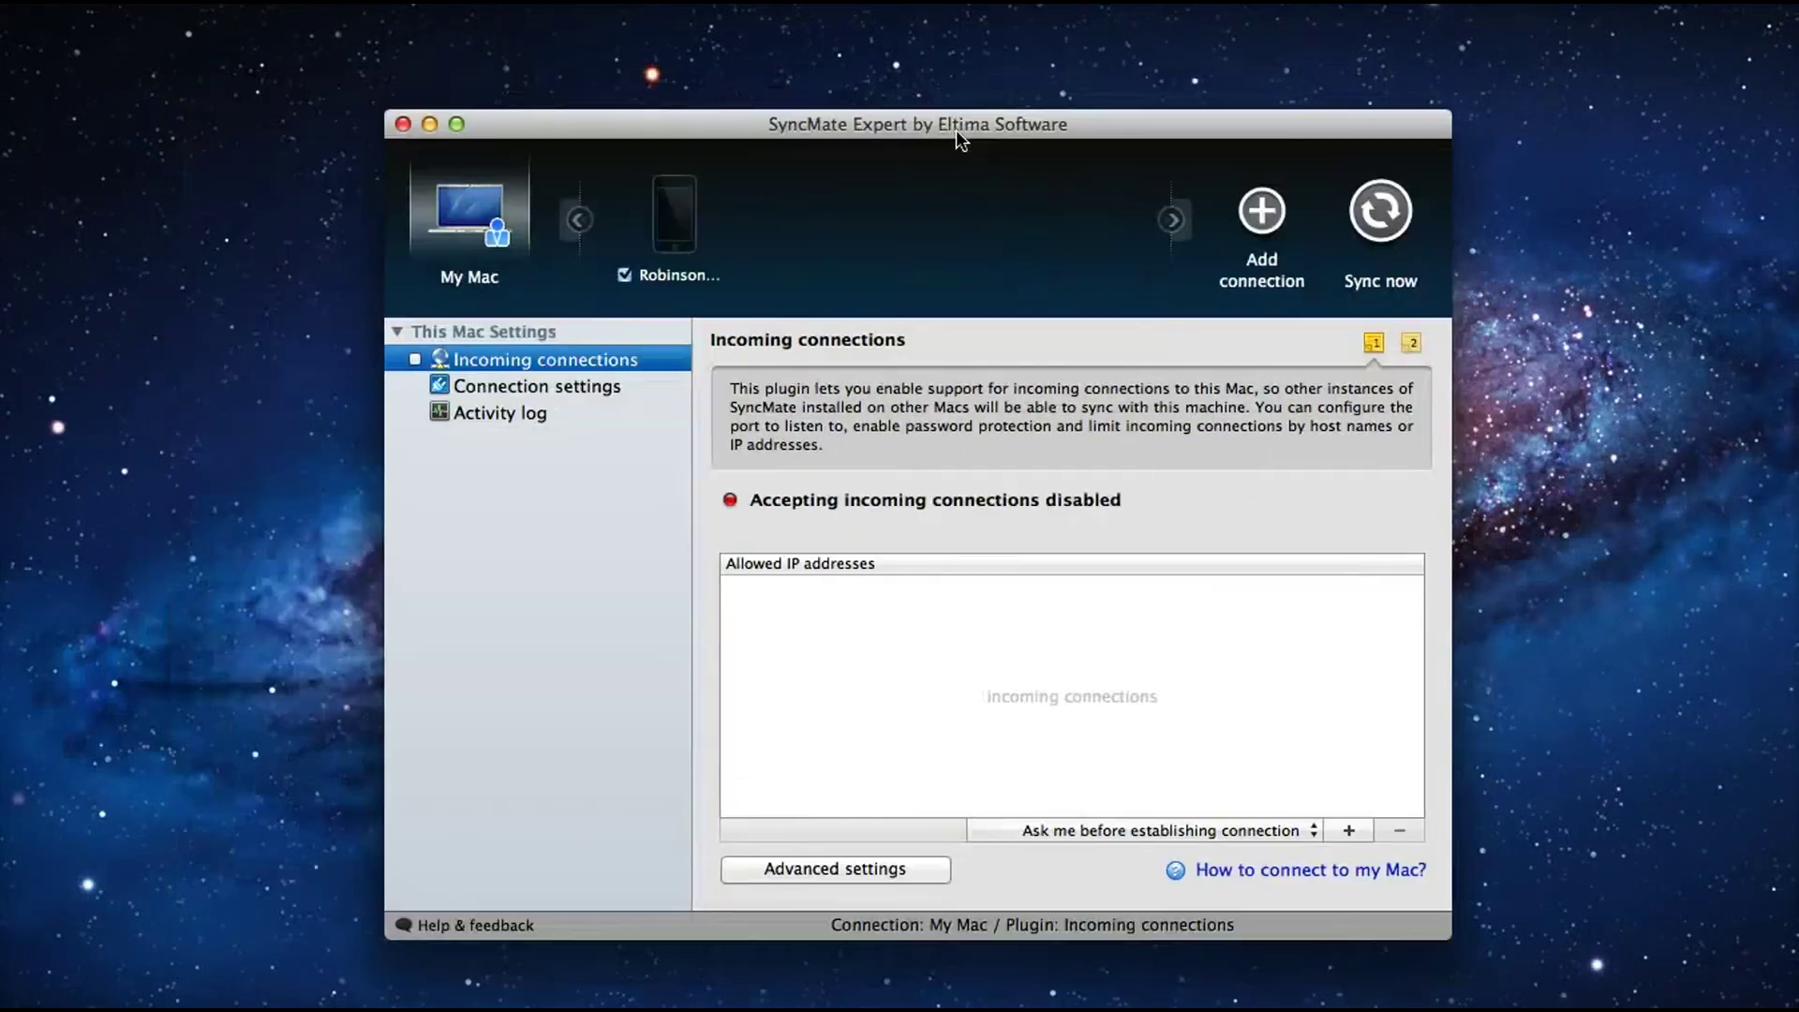